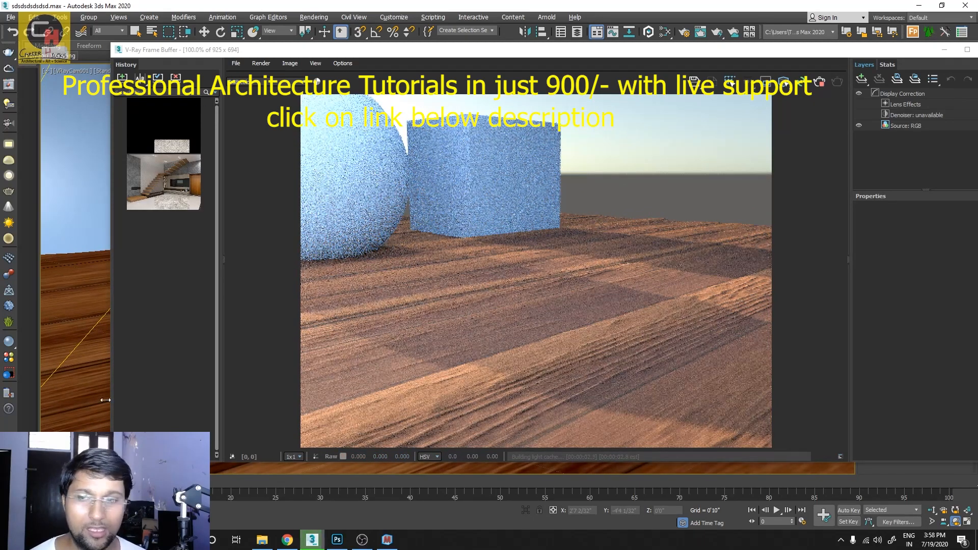
- Examine the sphere, box and wood plane from several angles in the interactive V-Ray render
drag(89, 387, 33, 419)
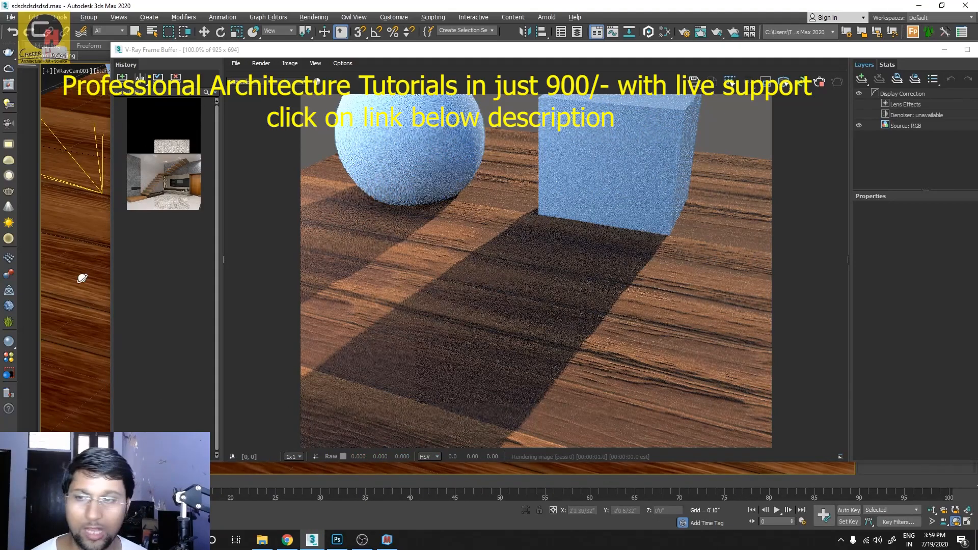
drag(82, 278, 93, 333)
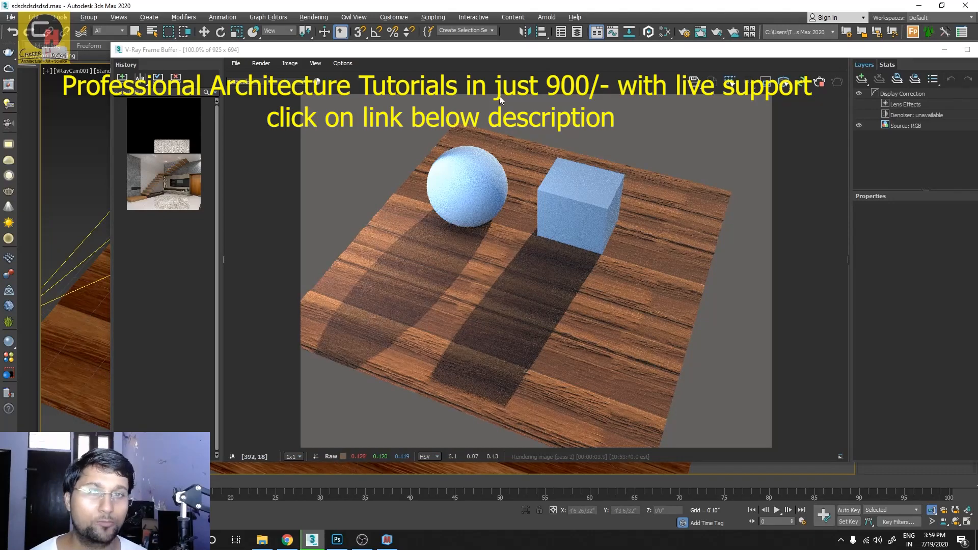
drag(493, 53, 686, 48)
middle_drag(259, 346, 230, 314)
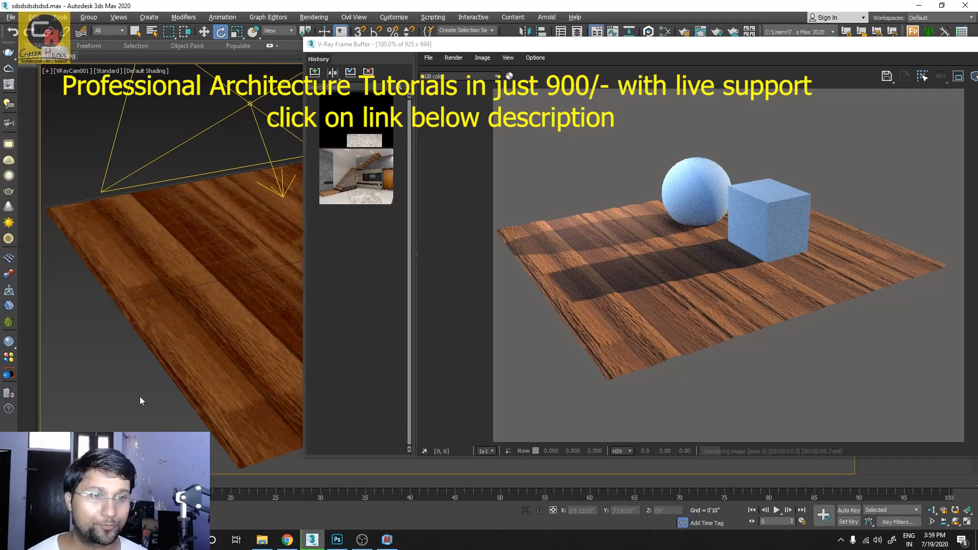
key(w)
click(268, 307)
scroll(268, 307, up, 4)
middle_drag(271, 279, 188, 367)
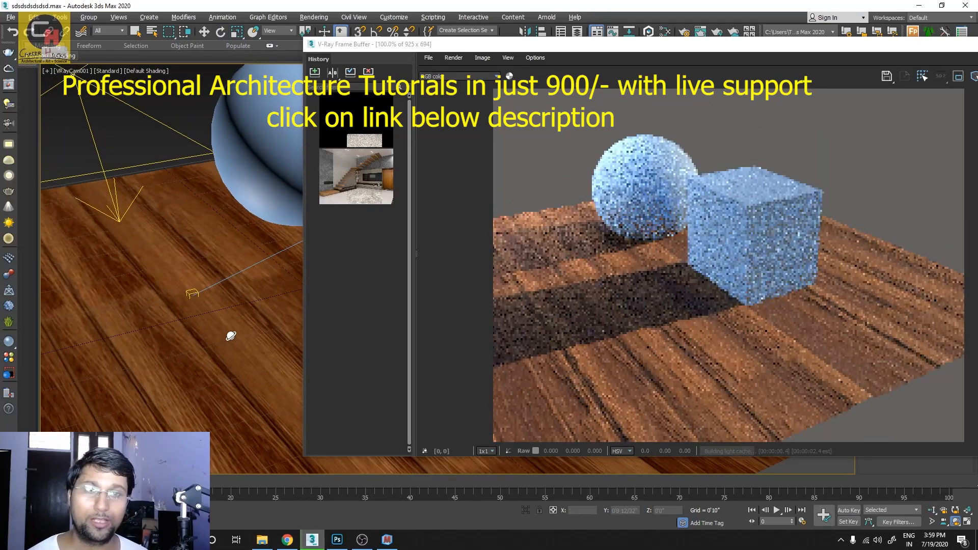
alt+middle_drag(229, 334, 252, 332)
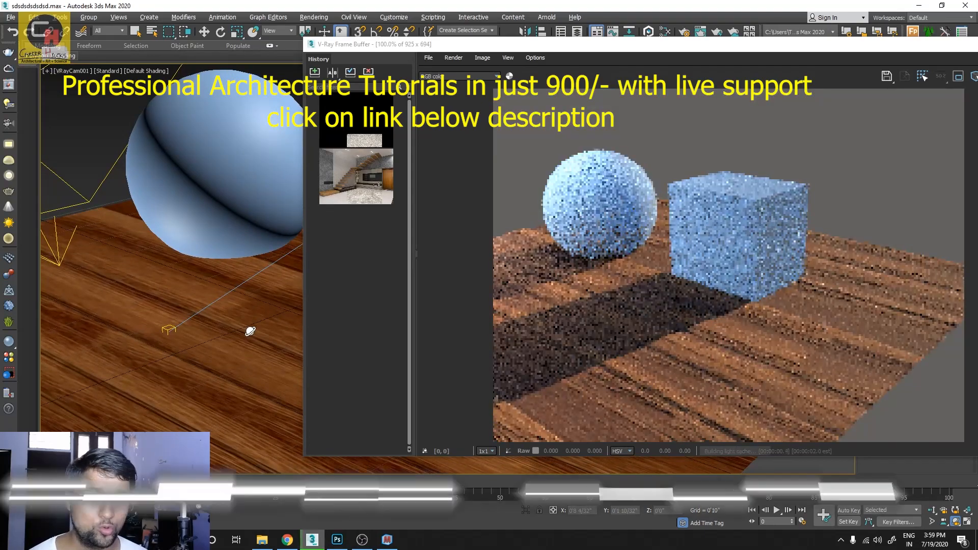
key(e)
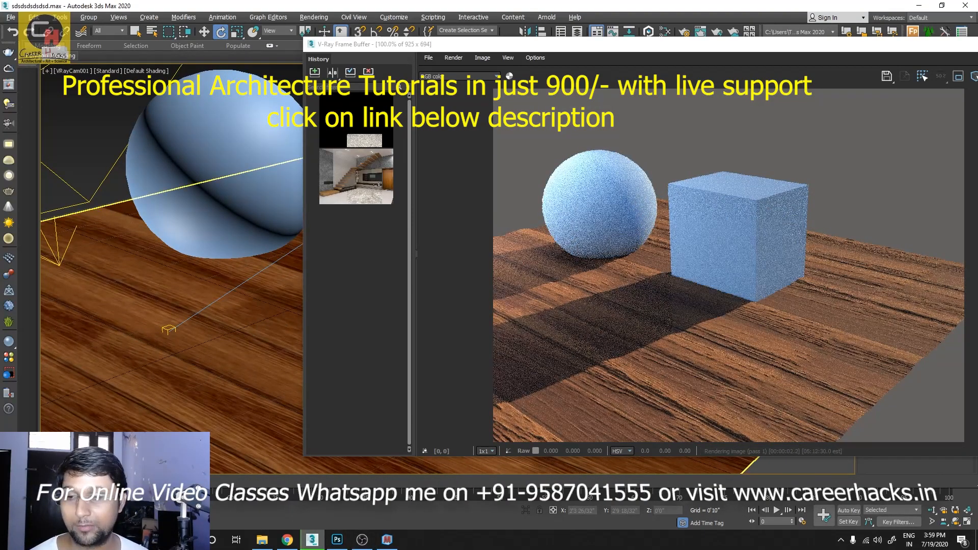
- Bring up the V-Ray Asset Browser, show its Leather materials and arrange the browser and frame buffer windows
click(312, 540)
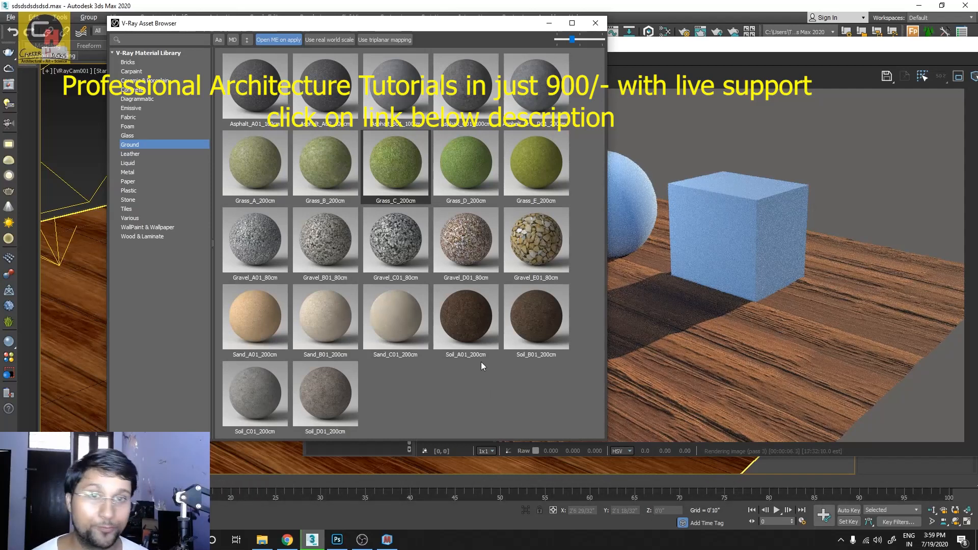
click(129, 153)
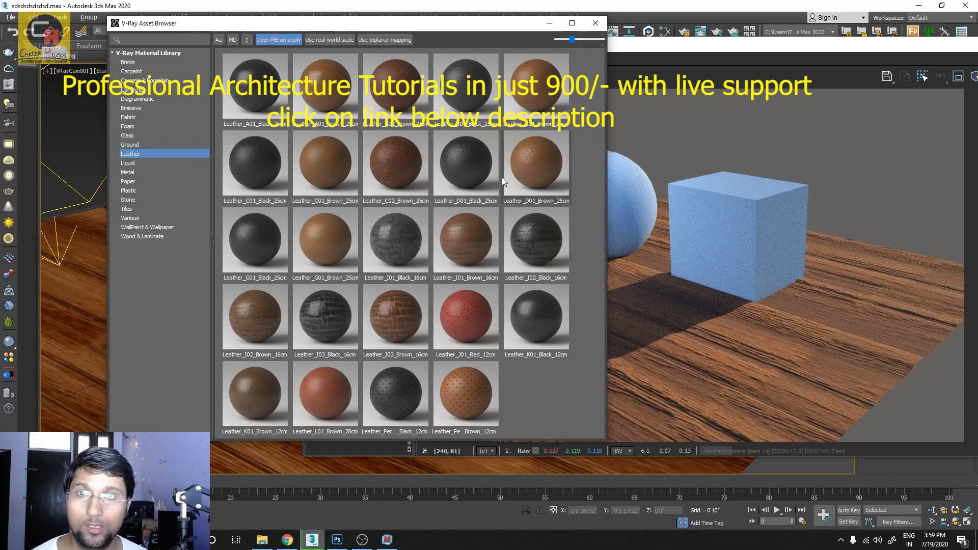
click(646, 32)
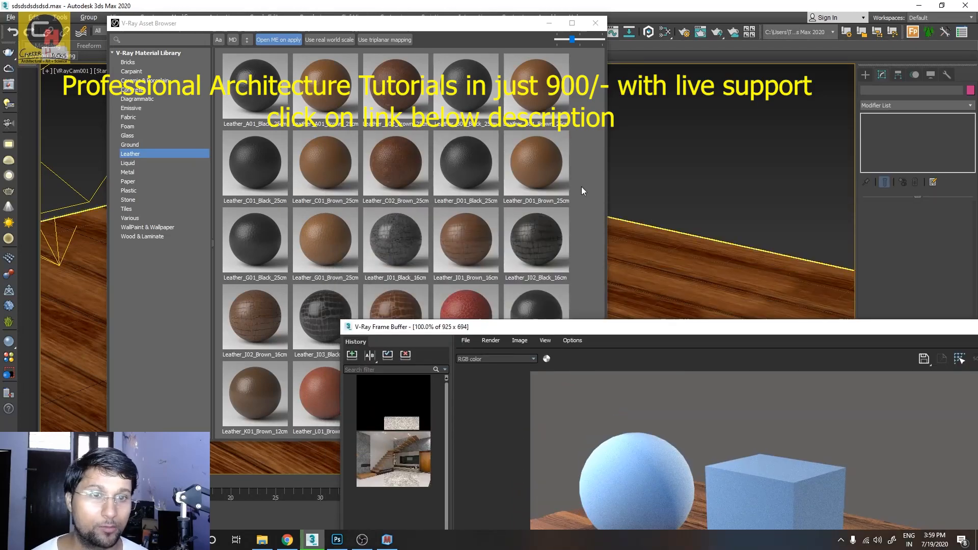
drag(419, 27, 709, 207)
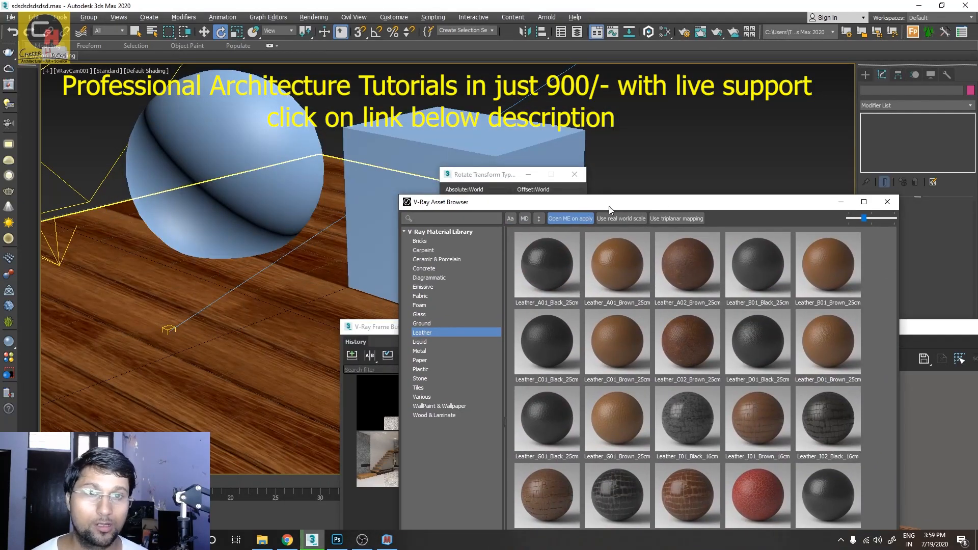
drag(610, 207, 324, 95)
drag(658, 328, 612, 119)
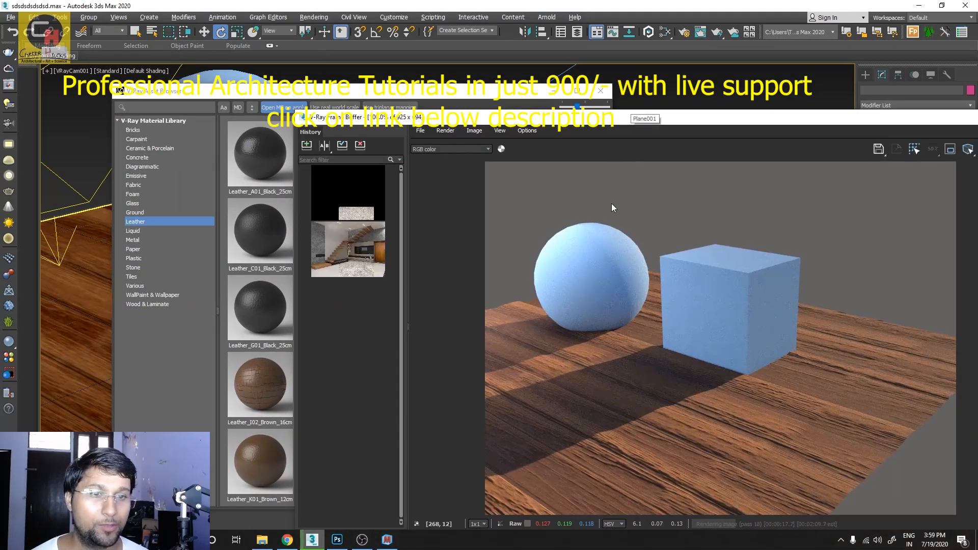
- Pick the sphere, box and plane in the render to check their object names, finishing with the sphere selected
click(581, 275)
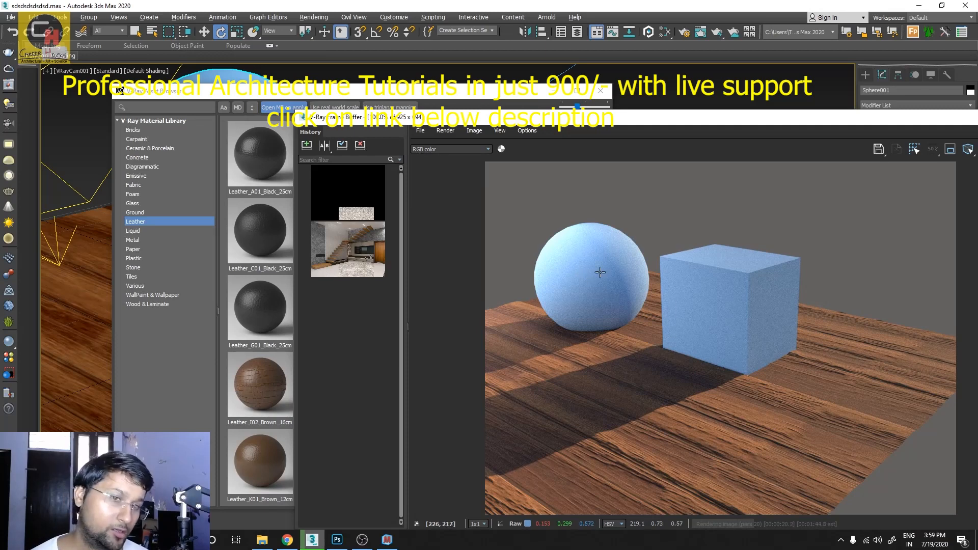
click(600, 272)
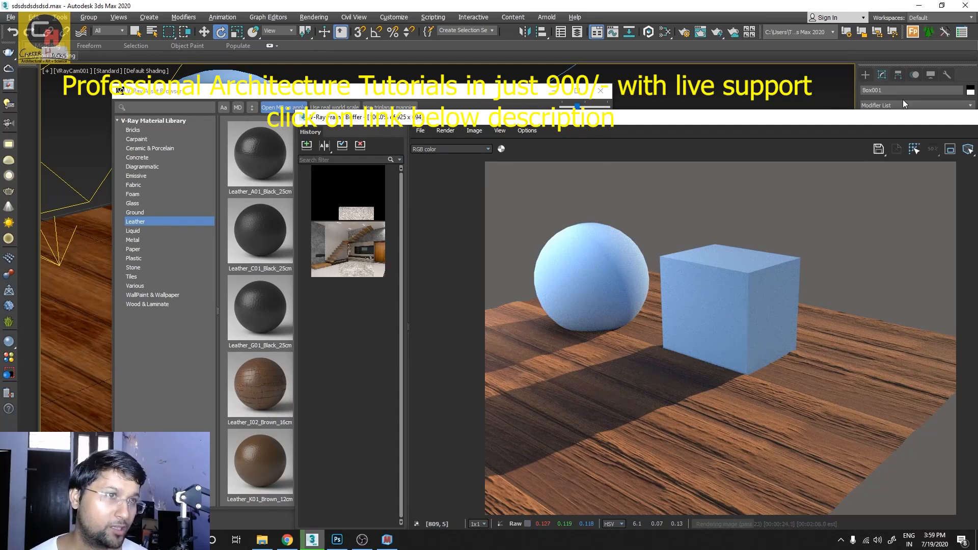
click(820, 408)
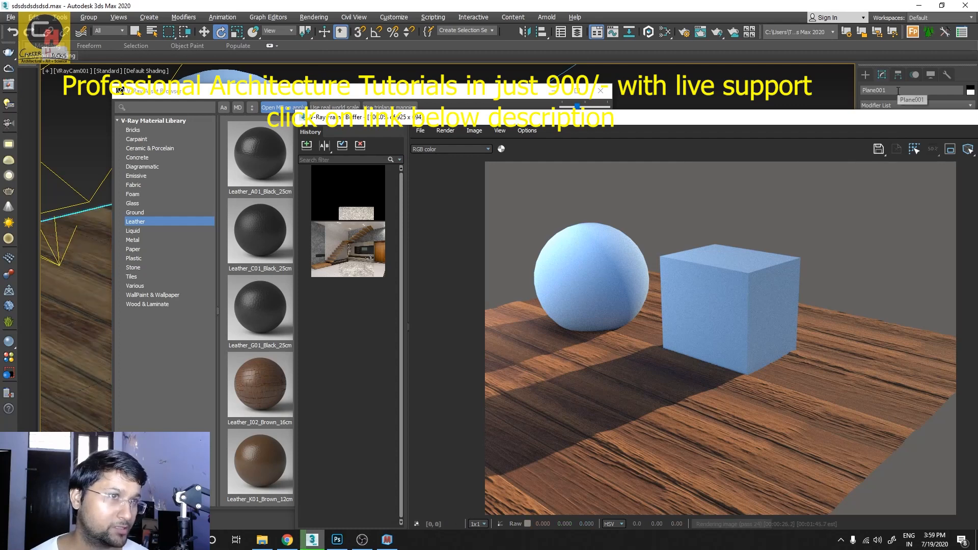
click(899, 91)
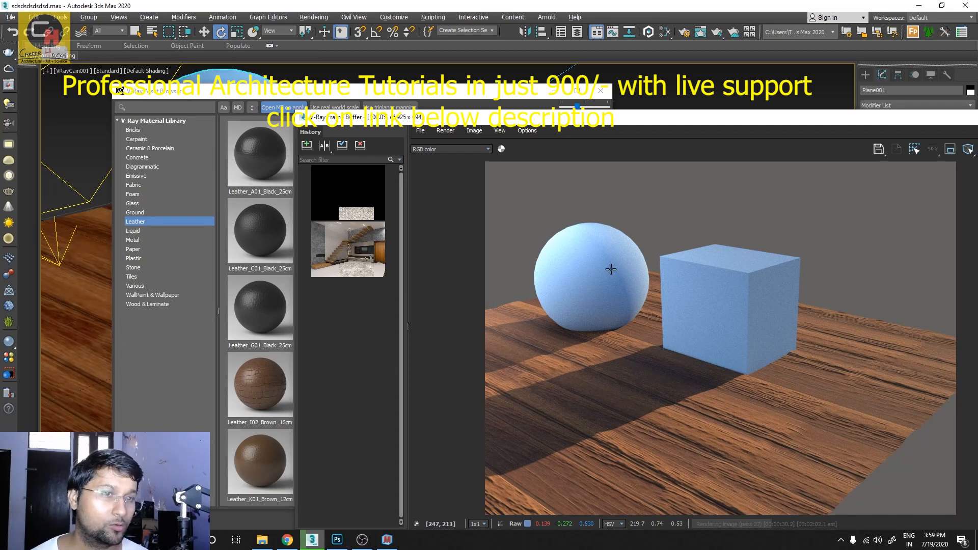
click(903, 90)
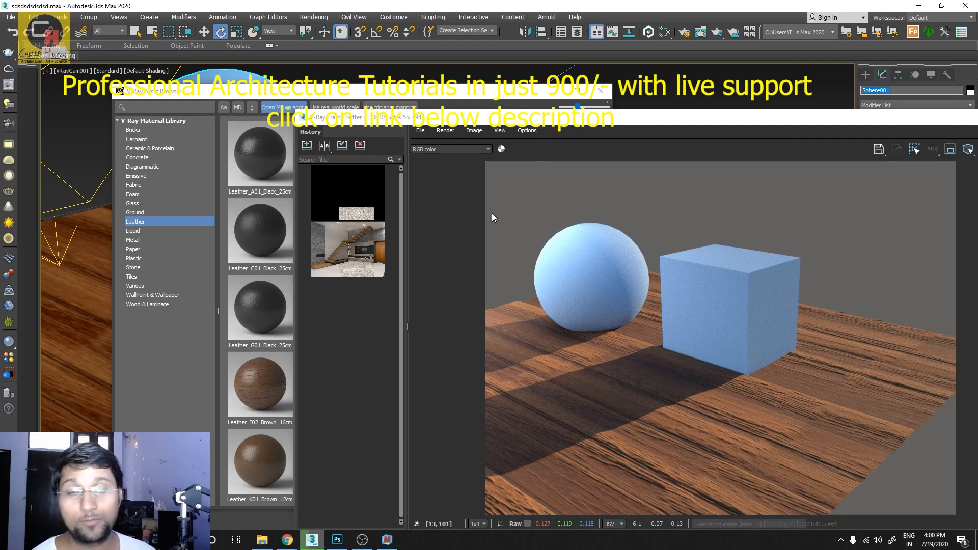
- Place the asset browser beside the render and apply Leather_C02_Brown_25cm to the selected sphere
drag(389, 91, 321, 56)
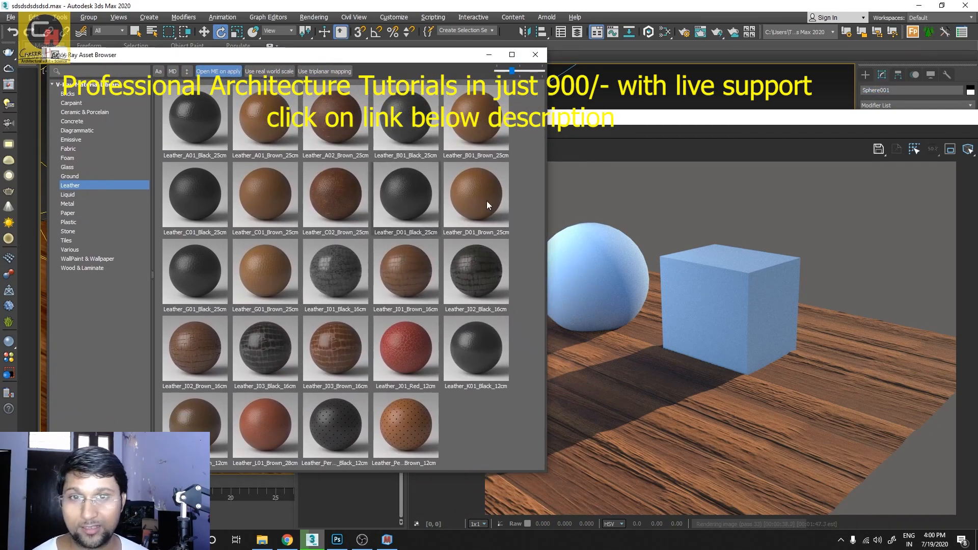
drag(596, 125, 618, 98)
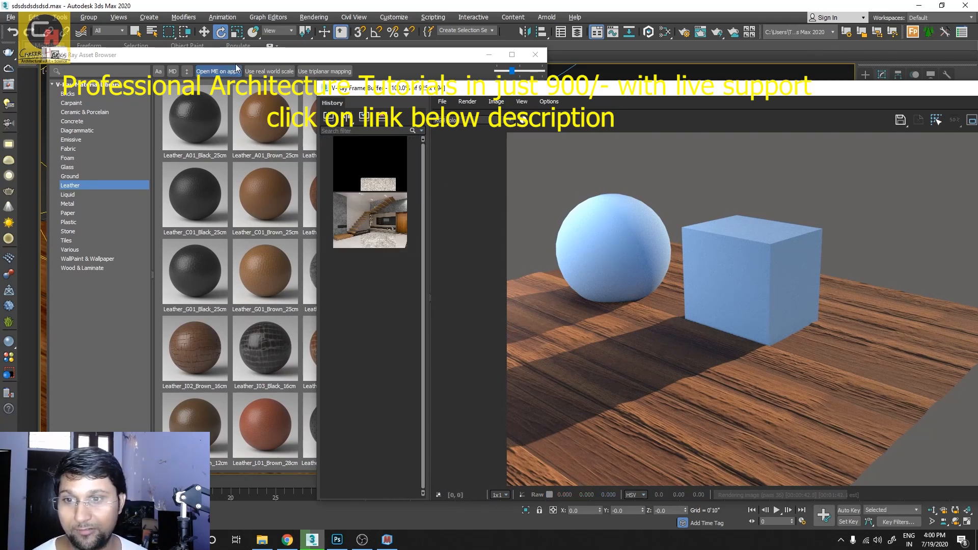
drag(264, 55, 213, 52)
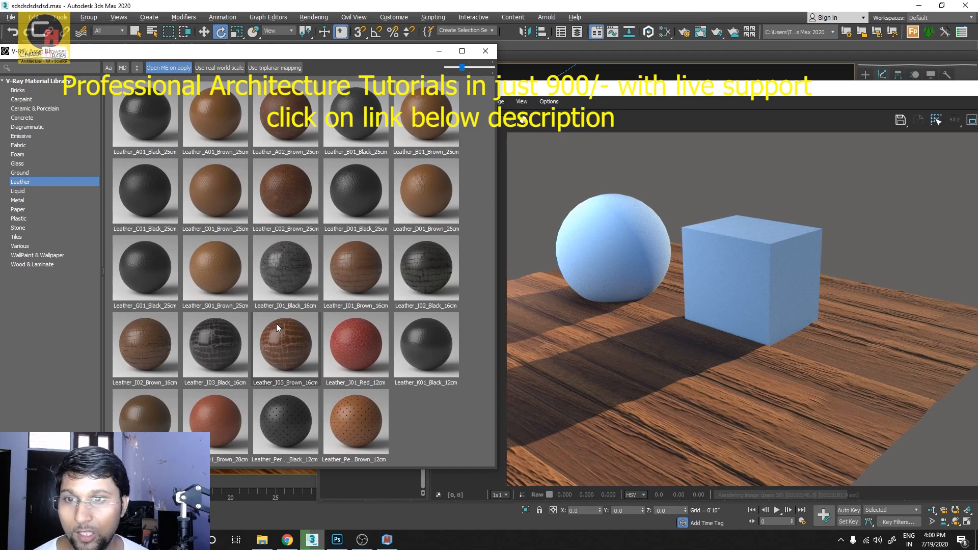
right_click(284, 189)
click(328, 218)
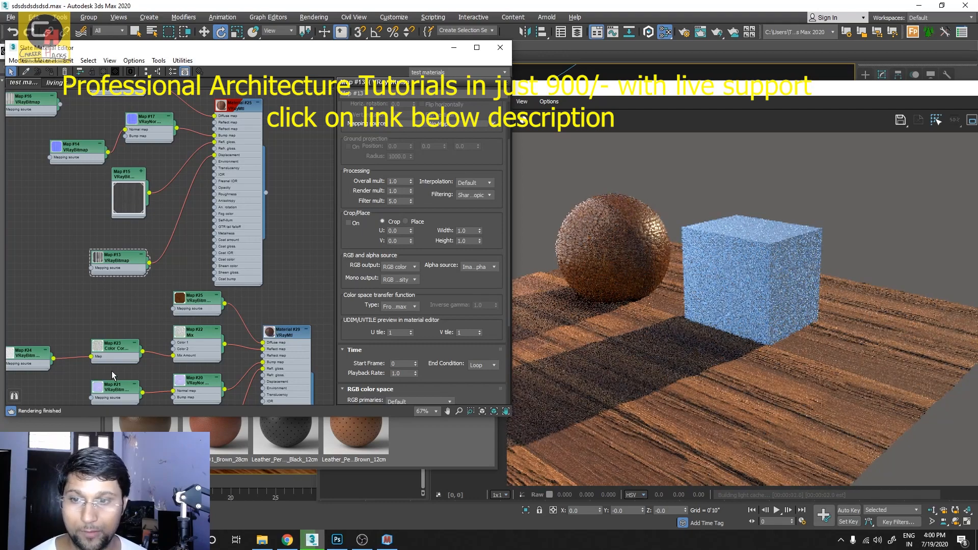
- Select the new leather material's whole node tree and move it away from the wood material's nodes
scroll(183, 229, down, 8)
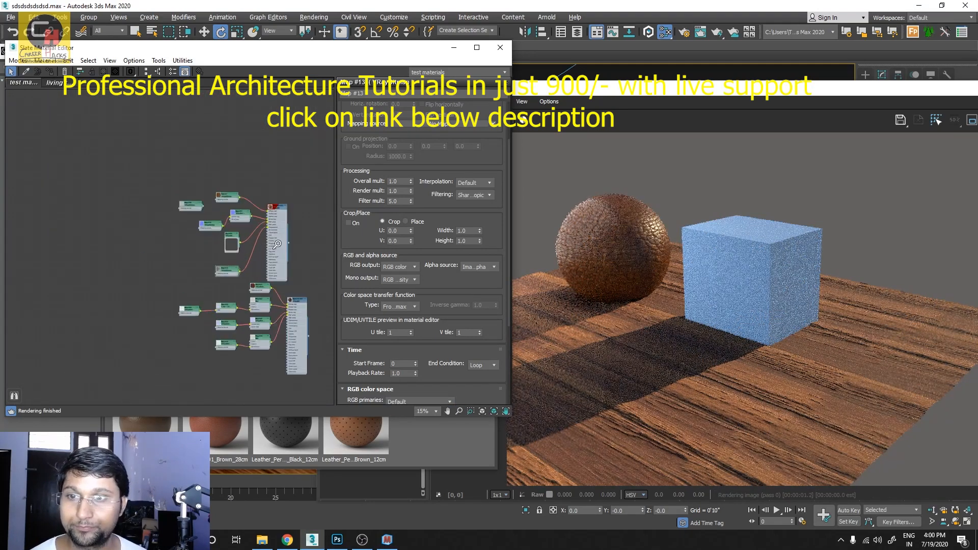
scroll(276, 244, up, 3)
middle_drag(245, 285, 151, 230)
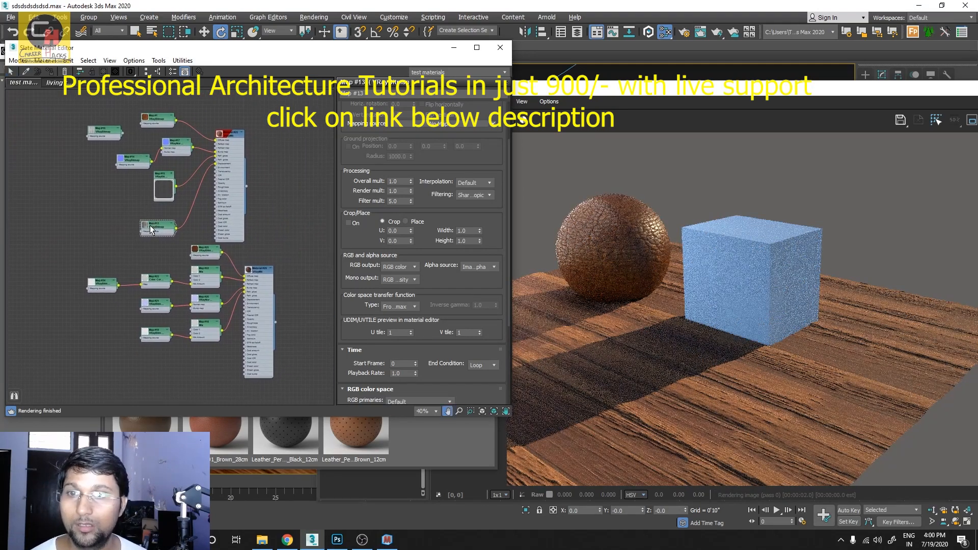
right_click(259, 272)
mouse_move(314, 408)
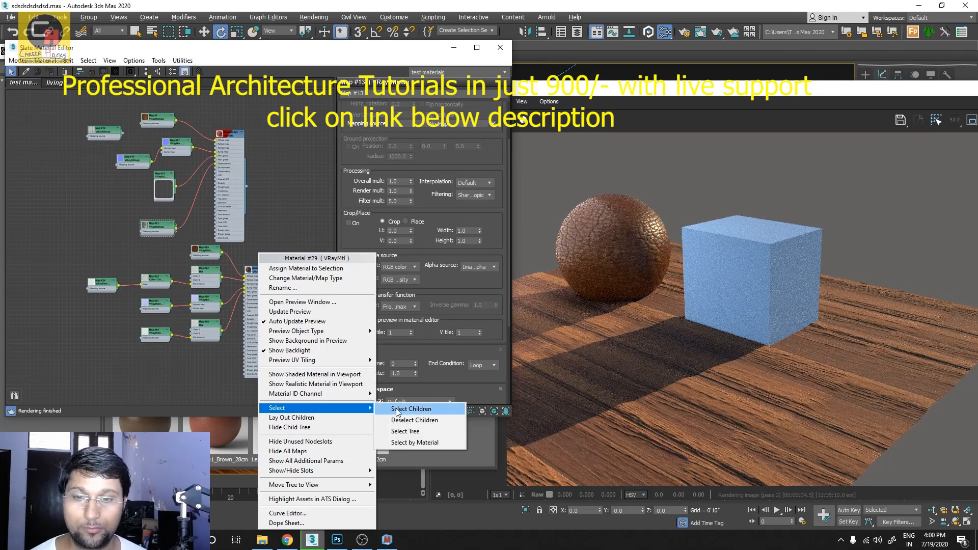
click(427, 432)
middle_drag(222, 313, 121, 279)
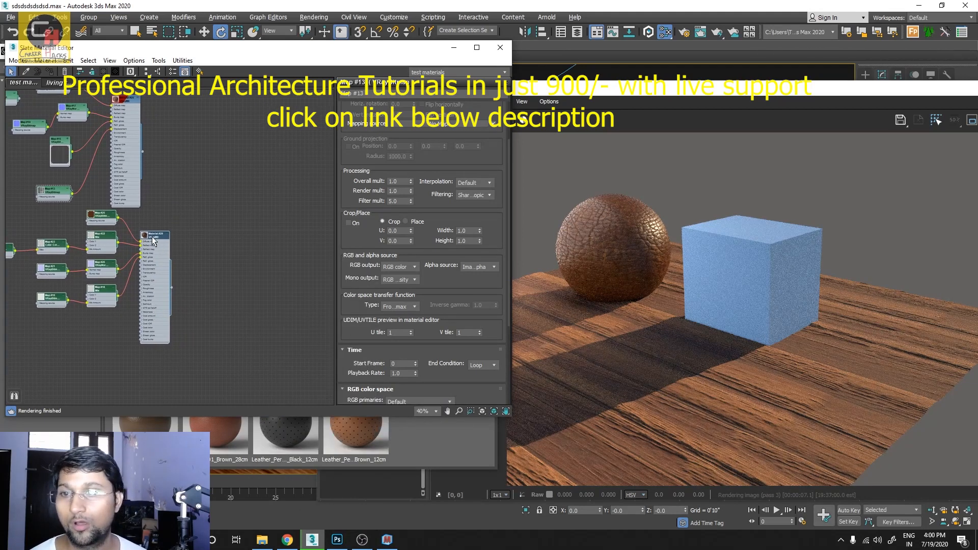
drag(153, 237, 301, 271)
click(235, 358)
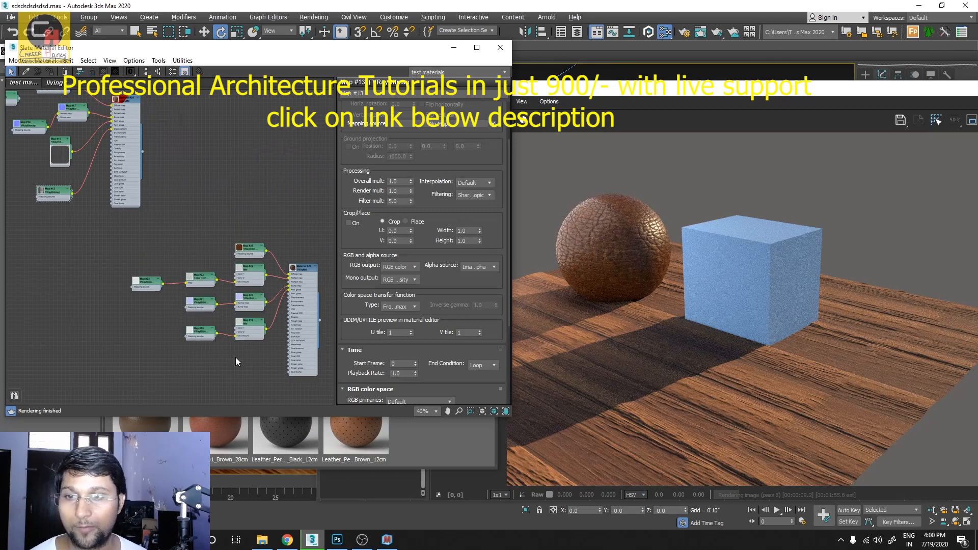
- Examine the leather material's node tree, following its diffuse, reflect, bump and reflection glossiness maps into the VRayMtl
scroll(183, 371, up, 5)
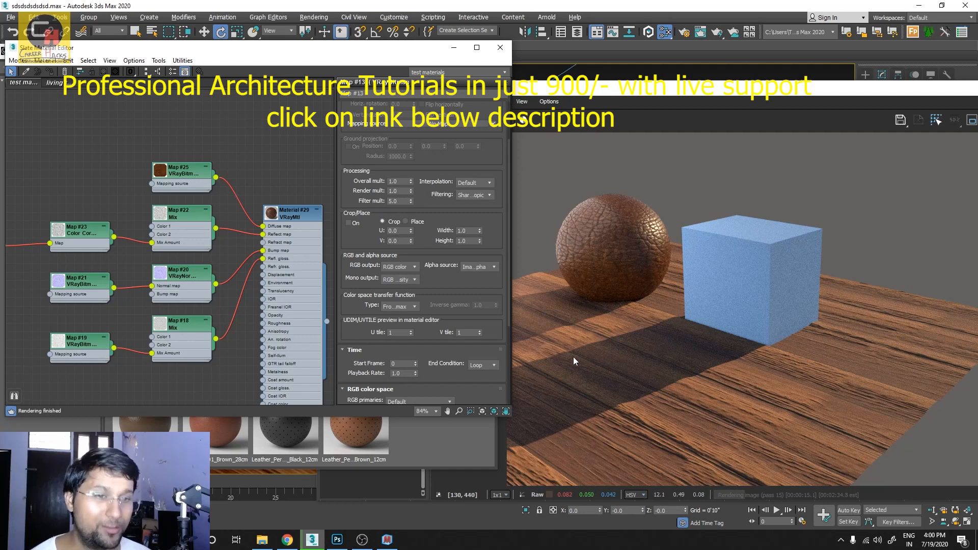
middle_drag(218, 308, 240, 243)
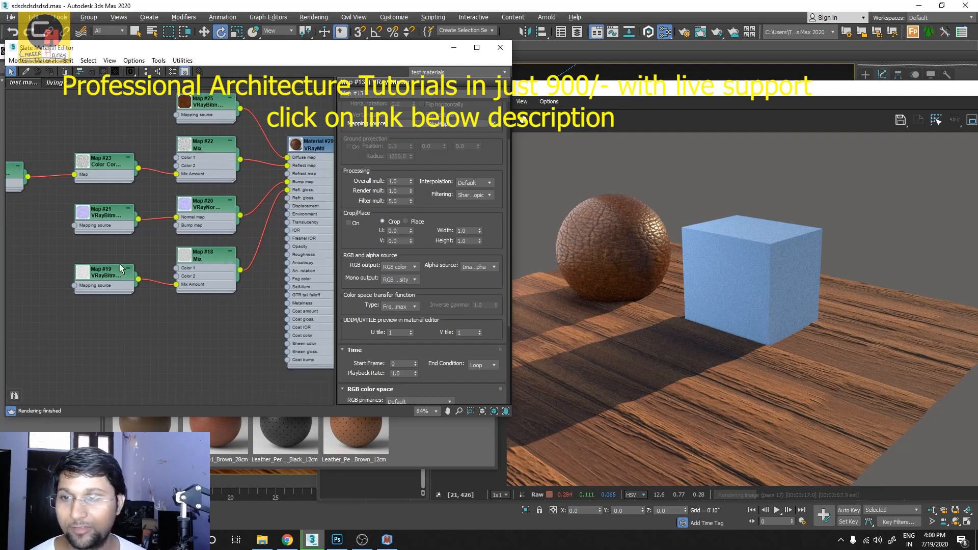
middle_drag(120, 266, 261, 305)
scroll(223, 239, up, 2)
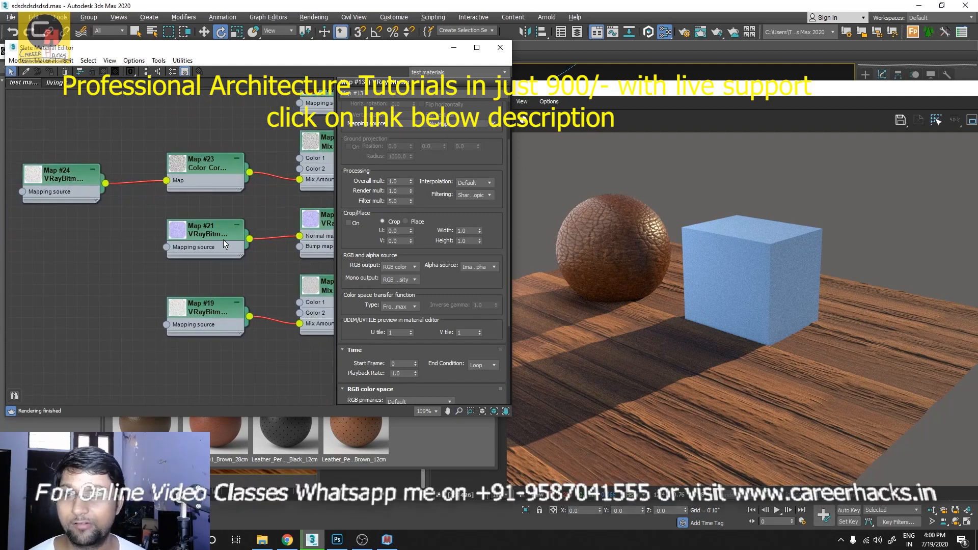
middle_drag(224, 240, 2, 266)
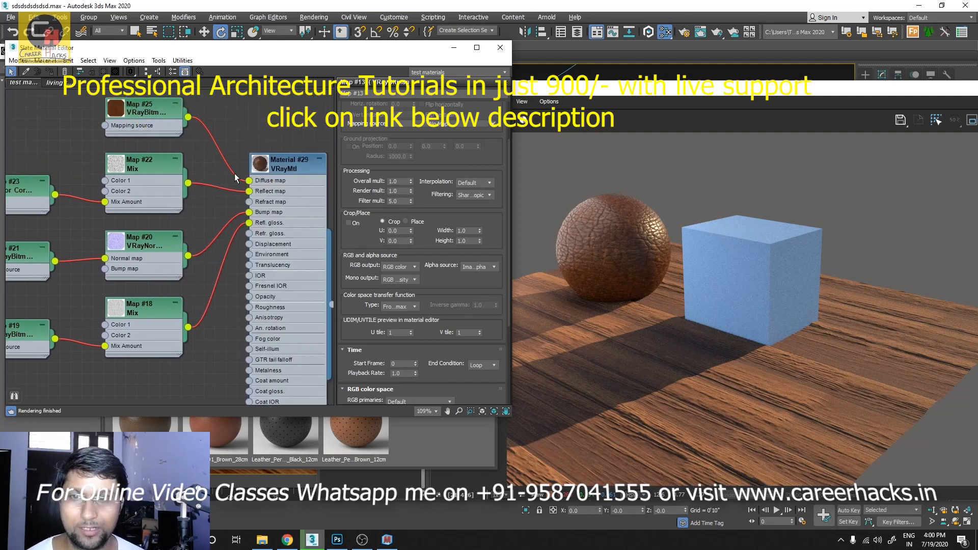
click(212, 279)
drag(207, 250, 207, 249)
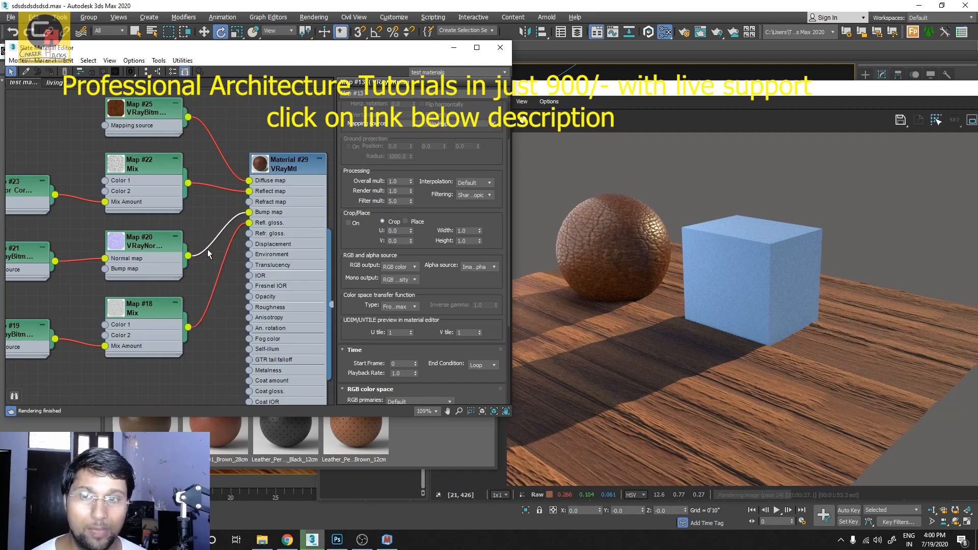
click(236, 116)
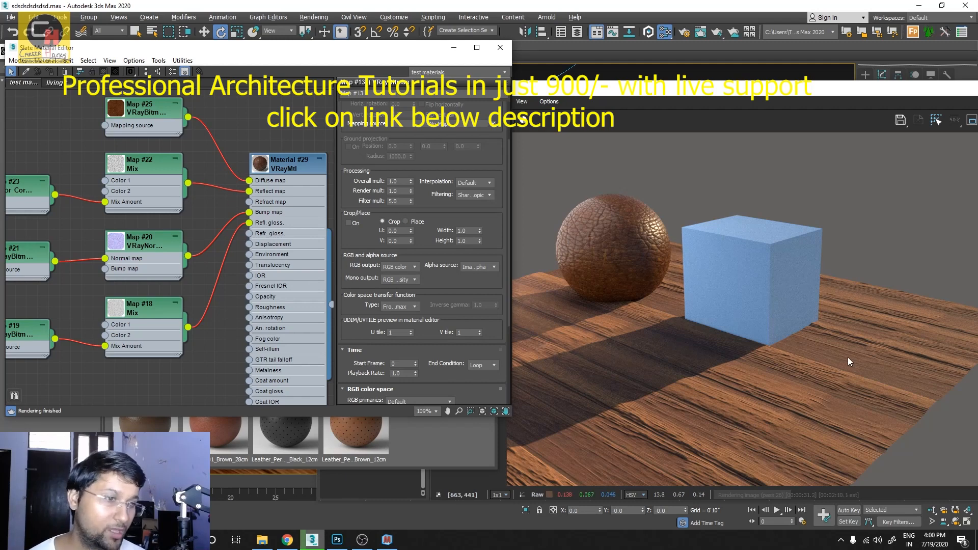
- Move the Map #15 bitmap node closer to the Map #13 bitmap node in the wood material's node tree
middle_drag(219, 314, 233, 166)
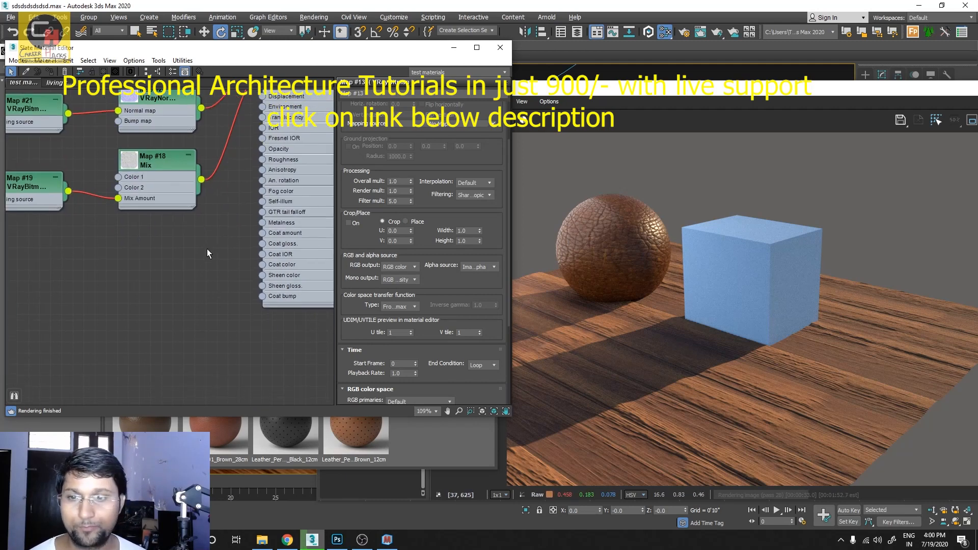
scroll(227, 330, down, 1)
scroll(227, 330, down, 1)
middle_drag(227, 330, 209, 250)
scroll(263, 297, down, 20)
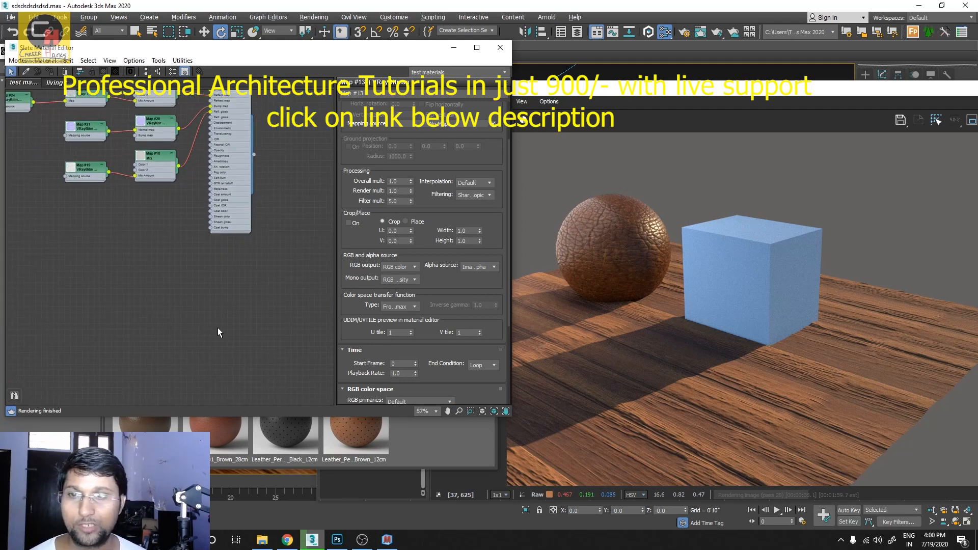
mouse_move(153, 240)
middle_down()
mouse_move(200, 294)
mouse_move(134, 239)
middle_up()
scroll(200, 295, up, 15)
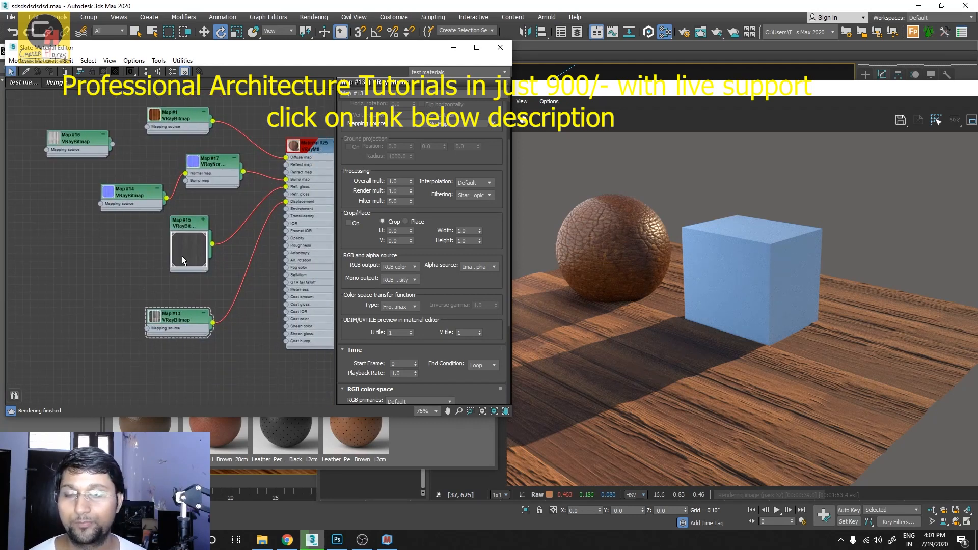
scroll(172, 284, down, 1)
drag(136, 231, 120, 252)
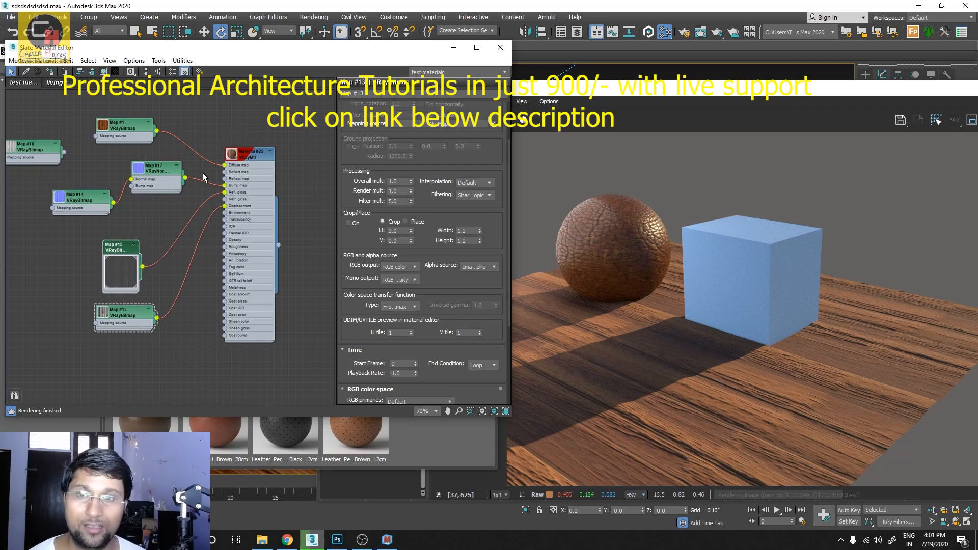
- Collapse the enlarged preview of the Map #15 bitmap node and maximize the material editor window
middle_drag(186, 309, 209, 248)
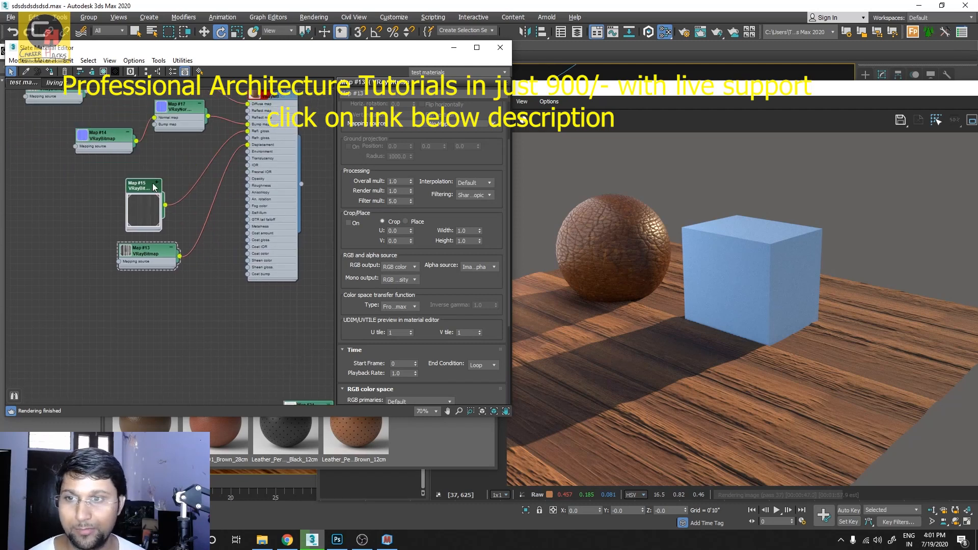
double_click(150, 221)
drag(138, 188, 140, 300)
click(477, 48)
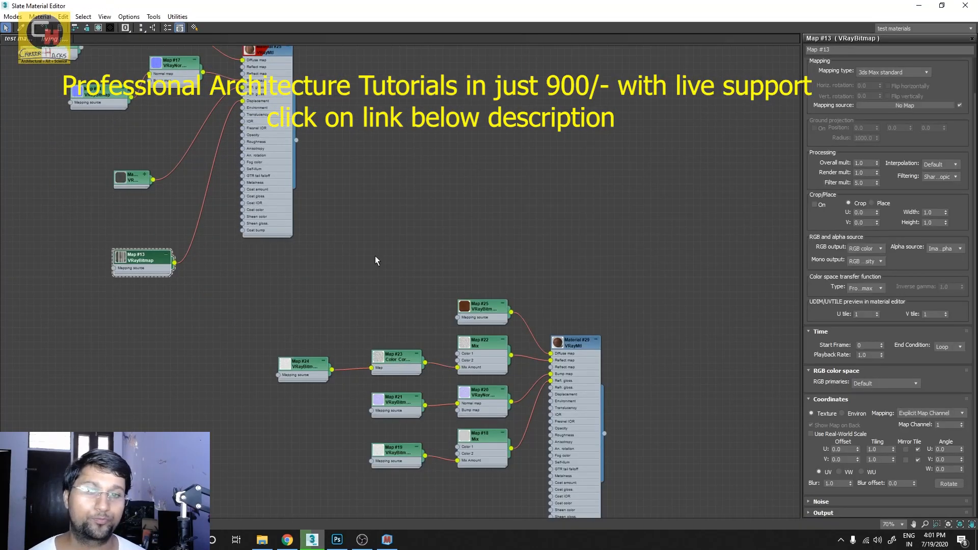
- Move the Map #15 bitmap node down to sit just above the Map #13 node
middle_drag(269, 355, 434, 457)
scroll(338, 282, up, 1)
scroll(338, 283, up, 3)
middle_drag(349, 326, 469, 329)
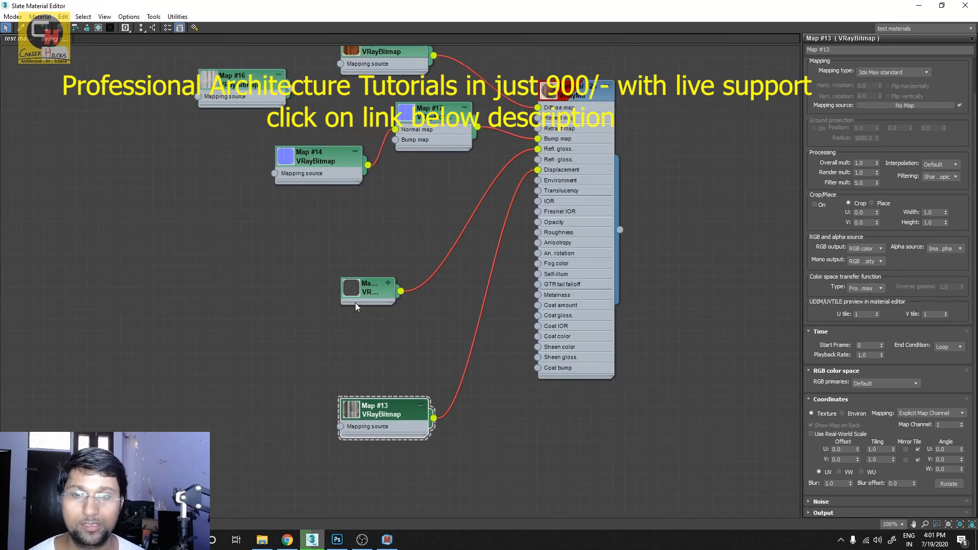
drag(367, 292, 376, 357)
- Move the Map #17 normal map node and its Map #14 bitmap down, leaving free space beneath the Map #1 diffuse node
middle_drag(394, 191, 411, 253)
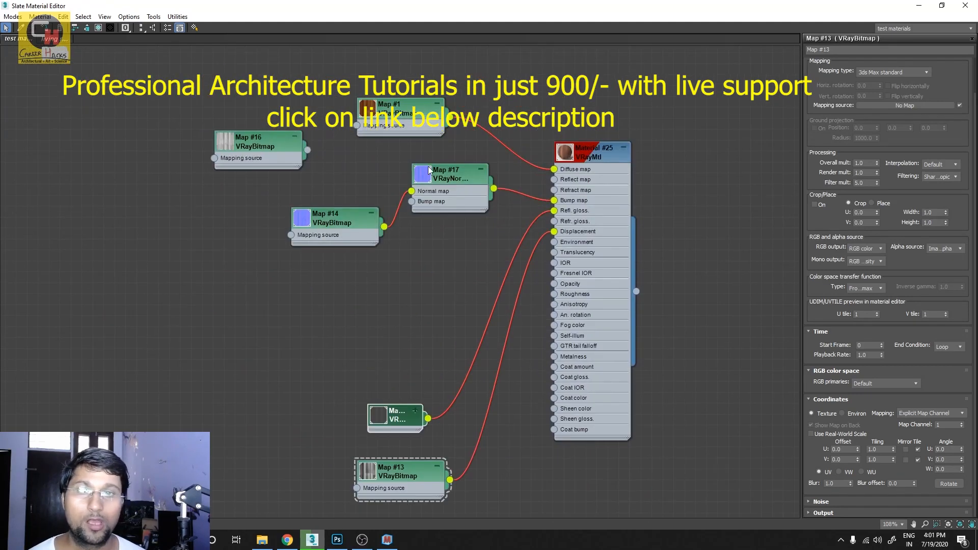
drag(357, 262, 358, 259)
drag(438, 177, 383, 309)
click(532, 351)
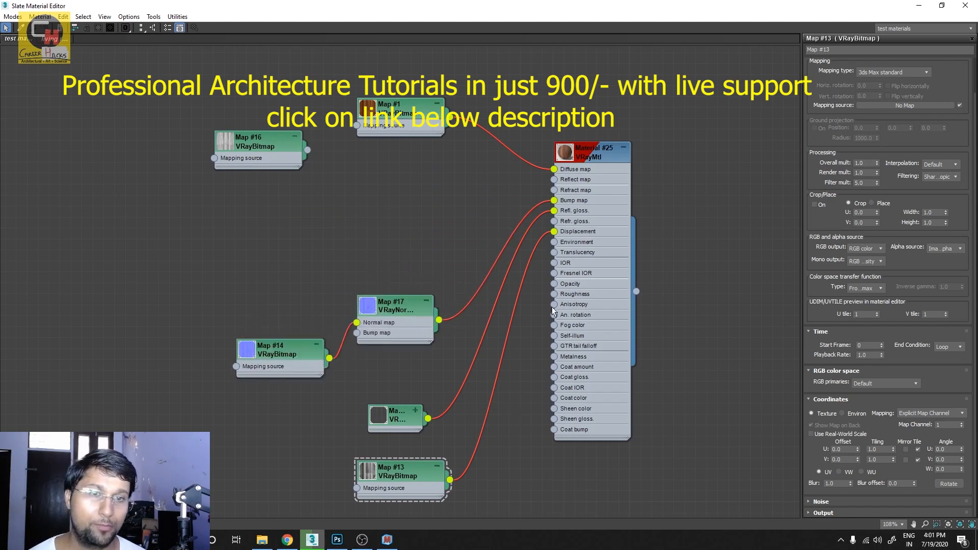
- Set Material #25's reflection color to black and place a copy of the Map #15 bitmap node below Map #1
click(595, 154)
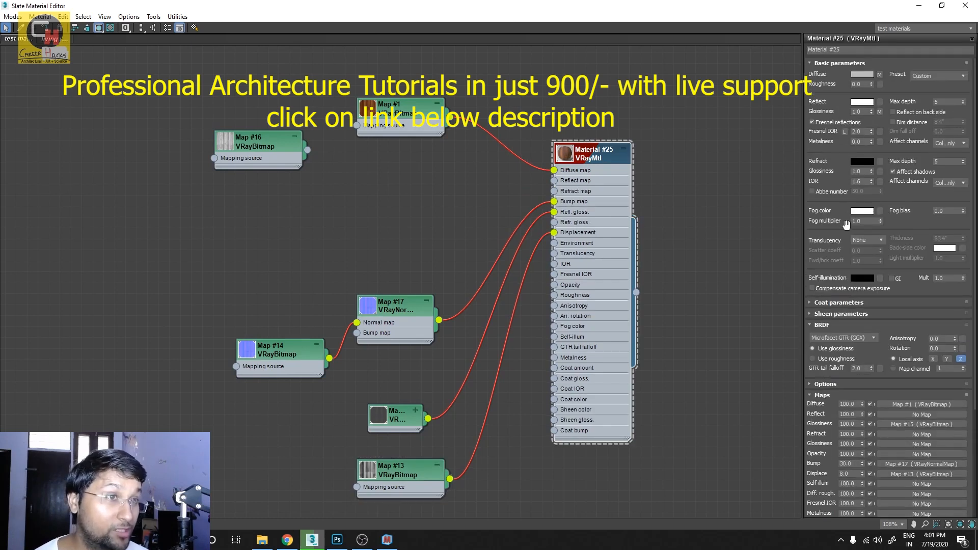
click(863, 101)
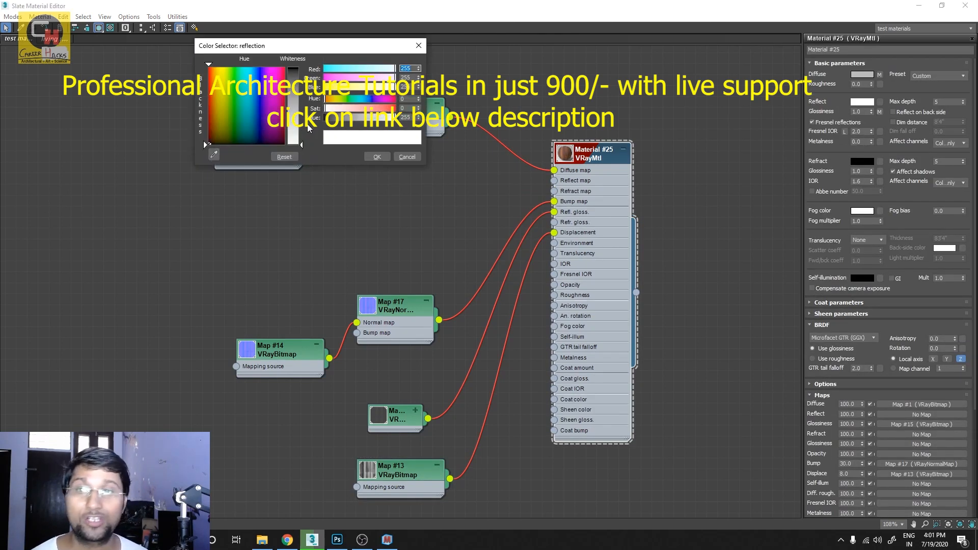
drag(395, 118, 324, 118)
click(379, 156)
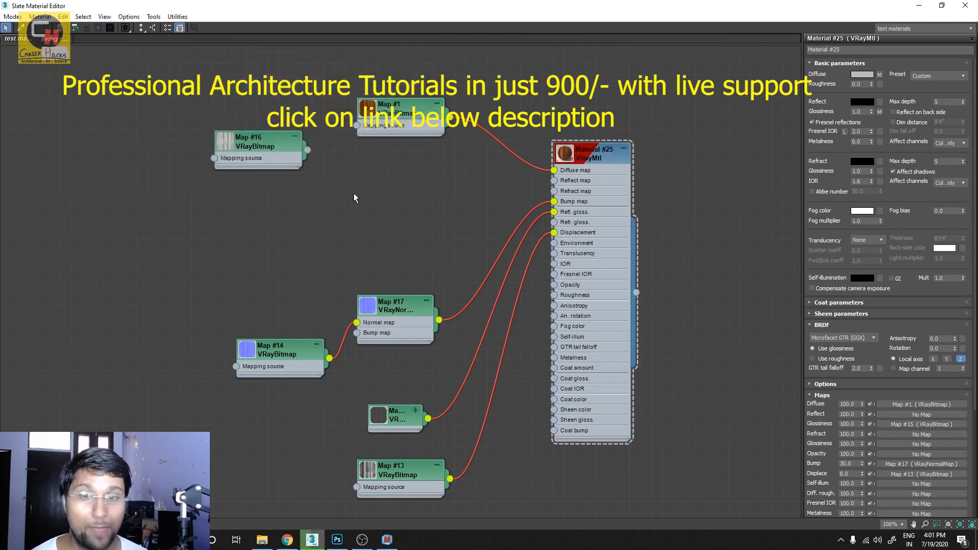
shift+drag(392, 419, 372, 211)
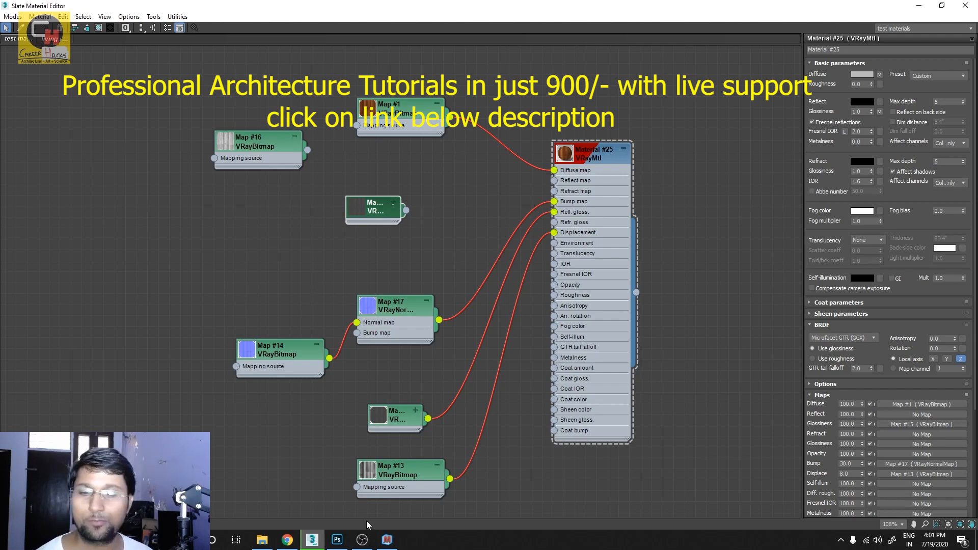
- Switch to Materialize, generate a metallic map from the original diffuse, and preview the full wood material
click(387, 539)
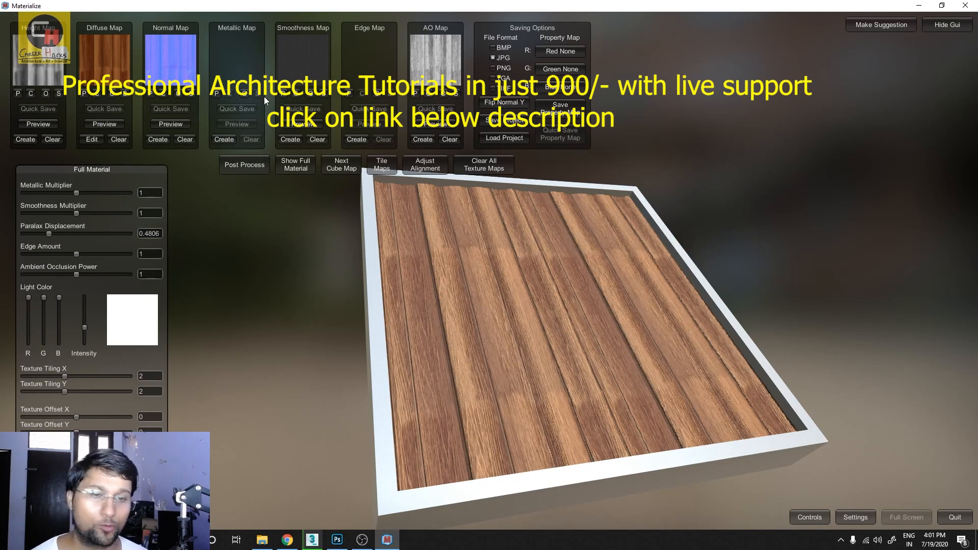
right_drag(448, 351, 270, 260)
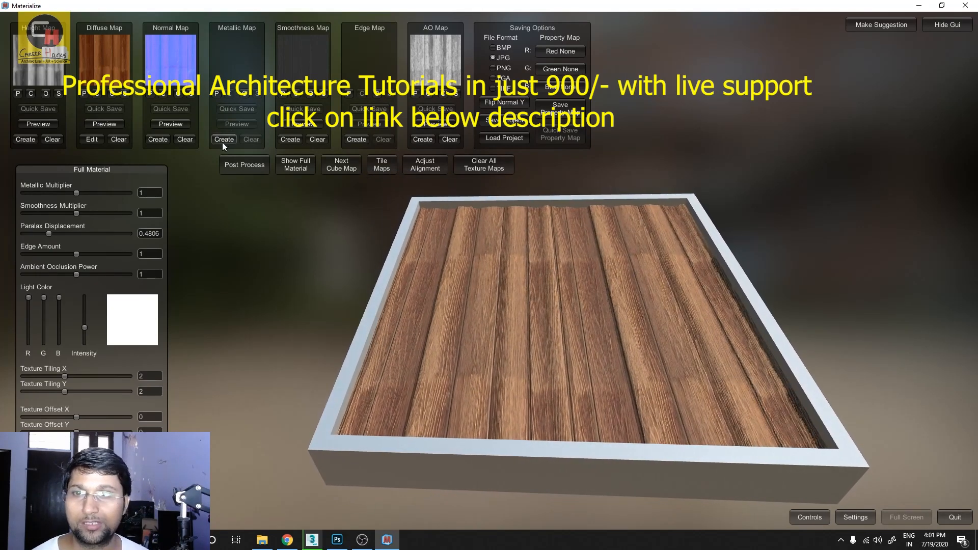
click(223, 139)
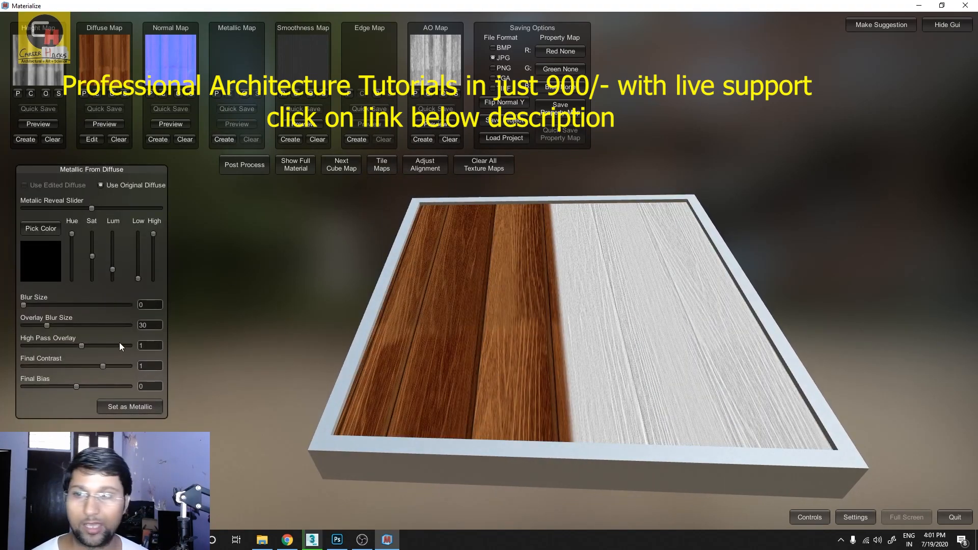
click(140, 409)
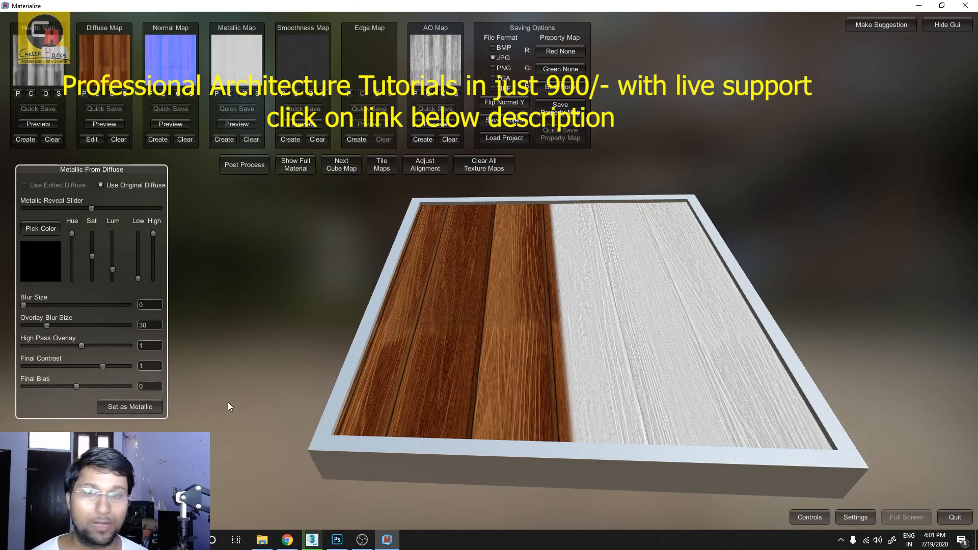
click(293, 168)
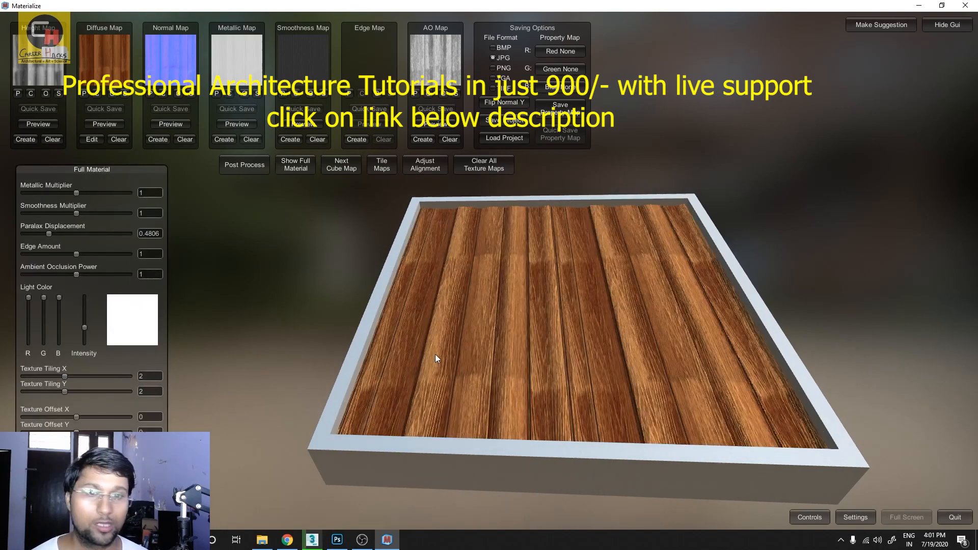
drag(437, 354, 598, 383)
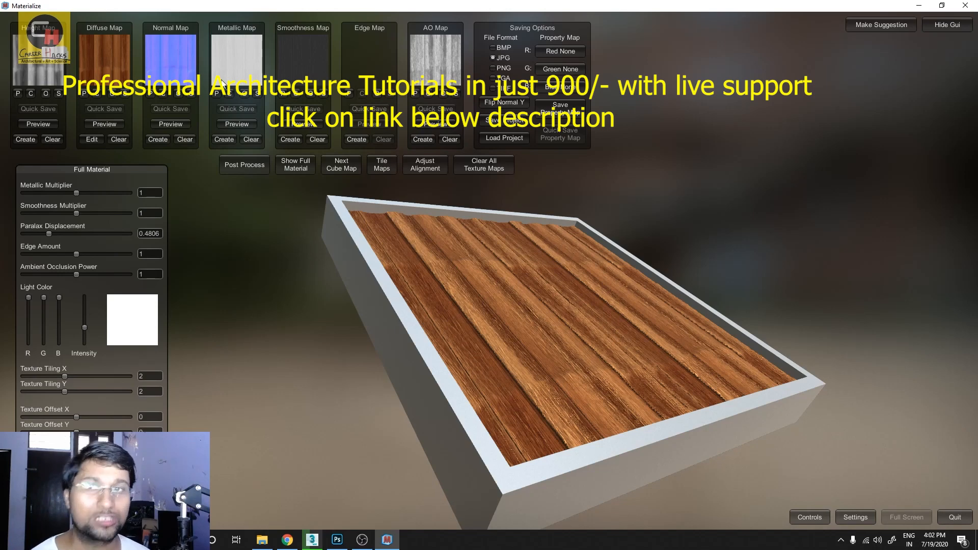
- Return to 3ds Max and invert the output of the copied Map #26 bitmap
click(311, 541)
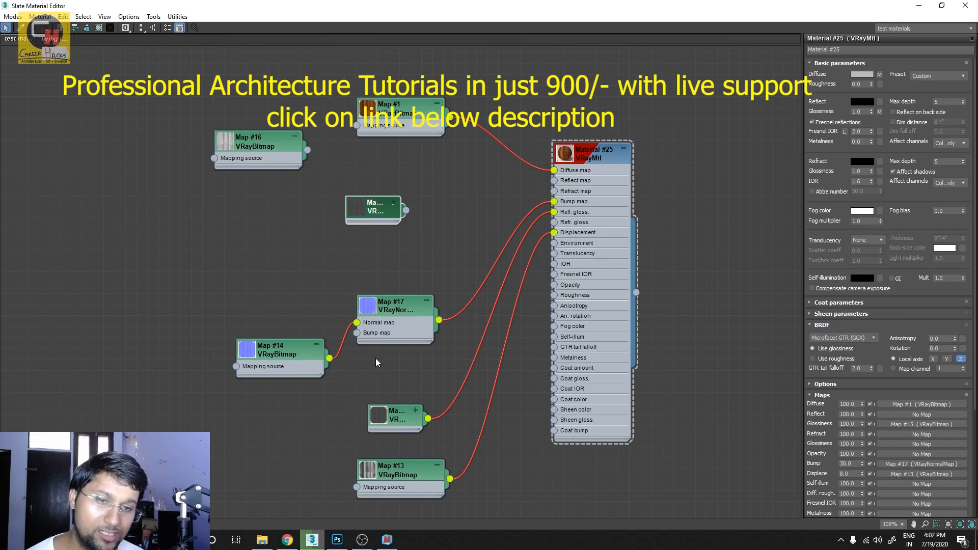
drag(375, 211, 367, 210)
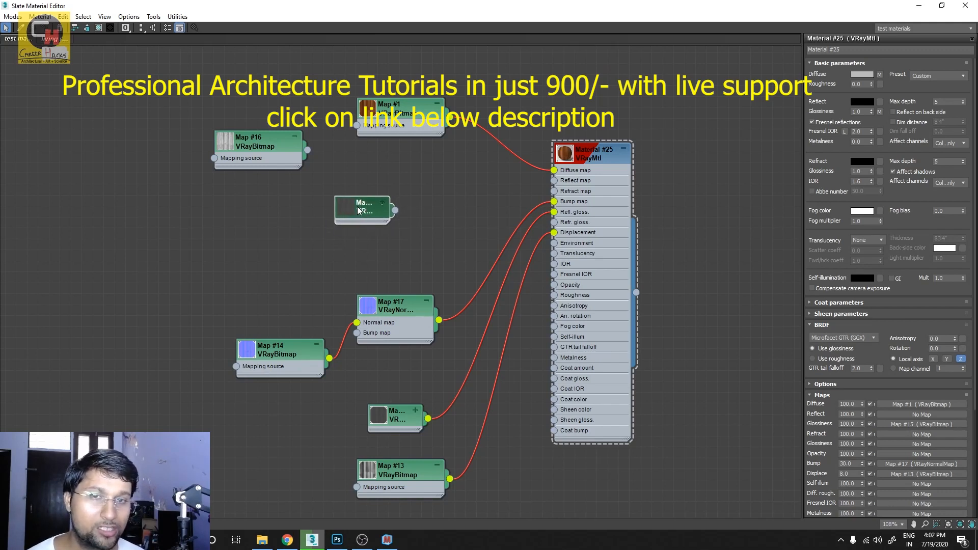
double_click(361, 206)
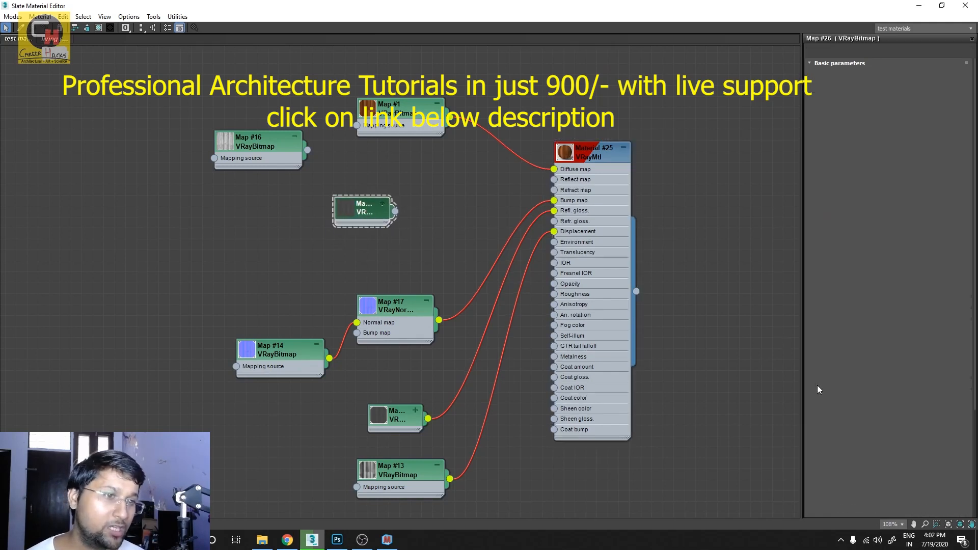
scroll(815, 329, down, 5)
scroll(815, 329, down, 1)
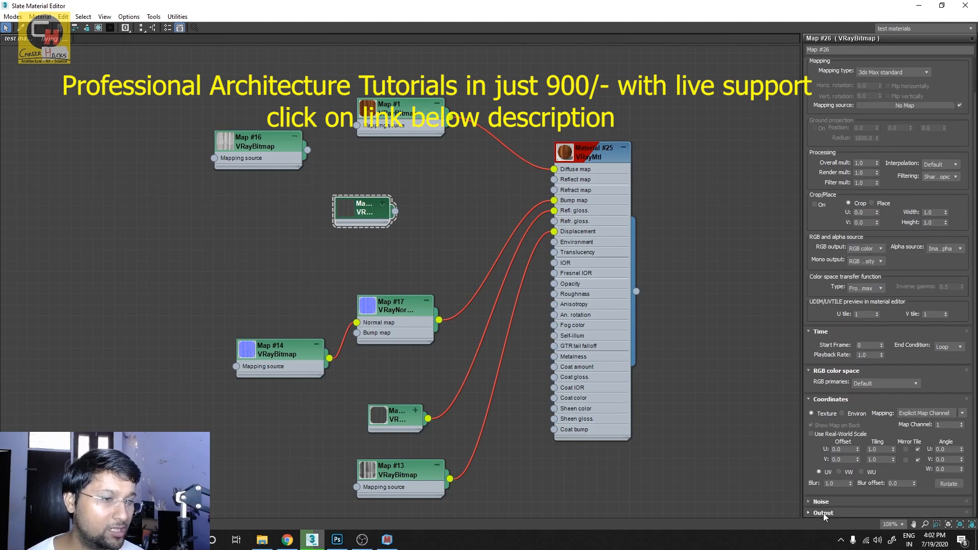
click(824, 513)
click(814, 297)
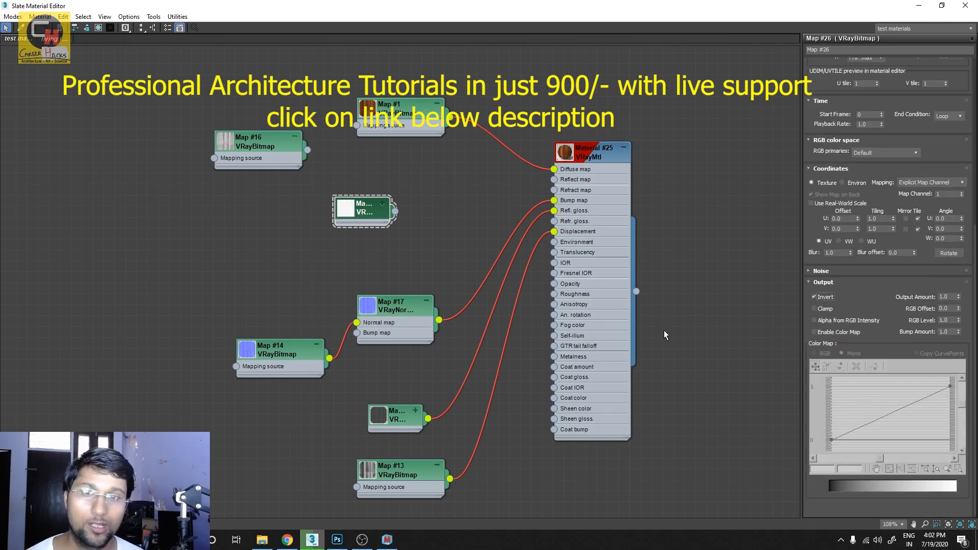
- Enlarge the Map #26 node's preview to inspect the inverted texture, and shrink it back to its compact form
double_click(346, 209)
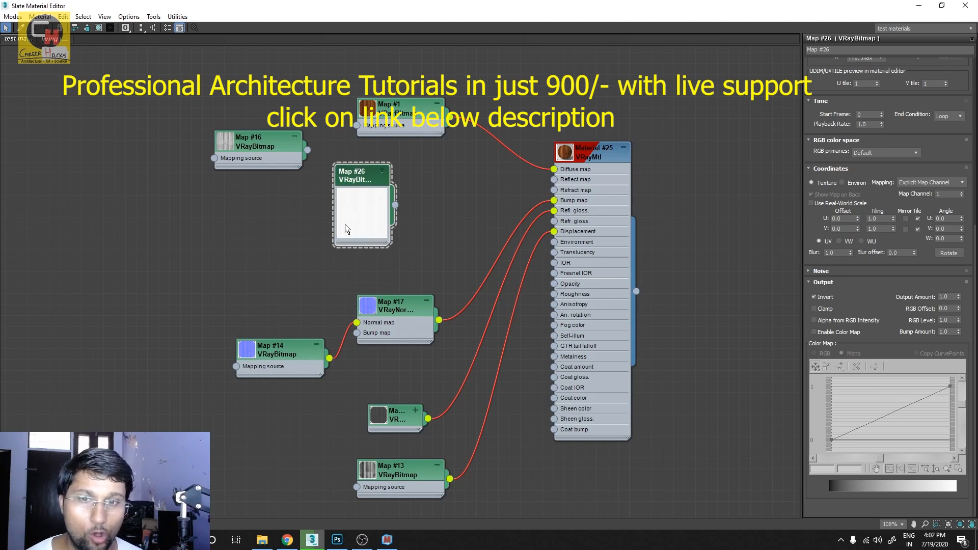
drag(385, 247, 540, 383)
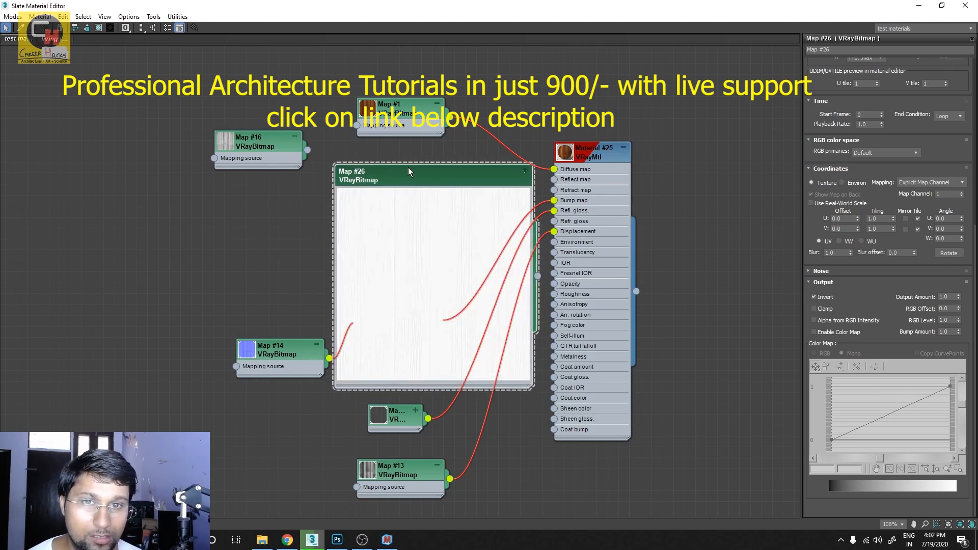
drag(411, 264, 355, 223)
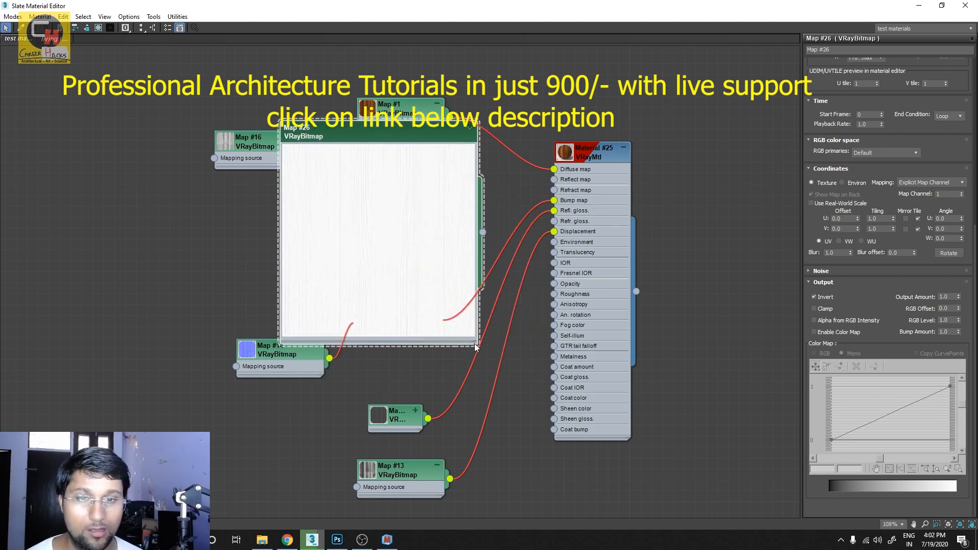
drag(475, 344, 322, 196)
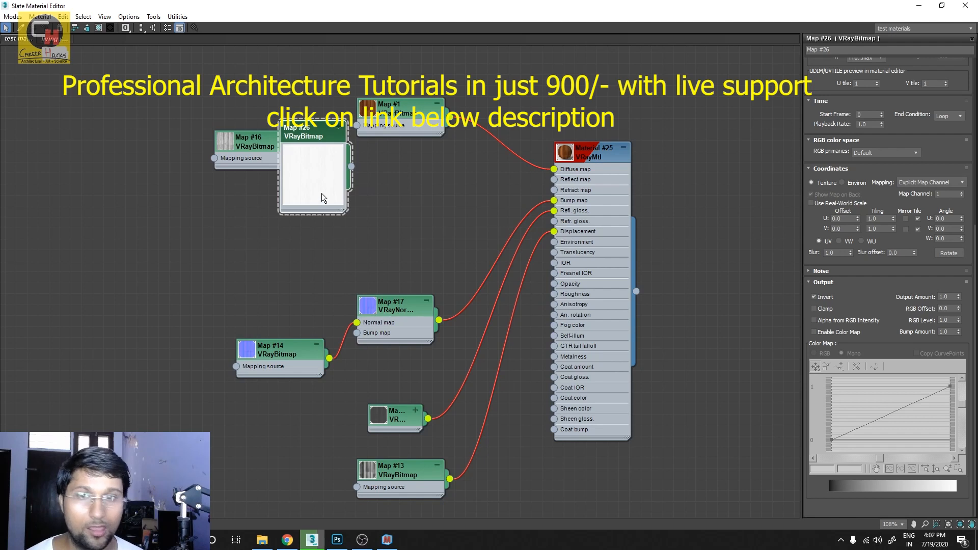
double_click(312, 169)
- Connect Map #26 to the Reflect map input of Material #25 and restore the material editor to its smaller window
drag(316, 134, 551, 181)
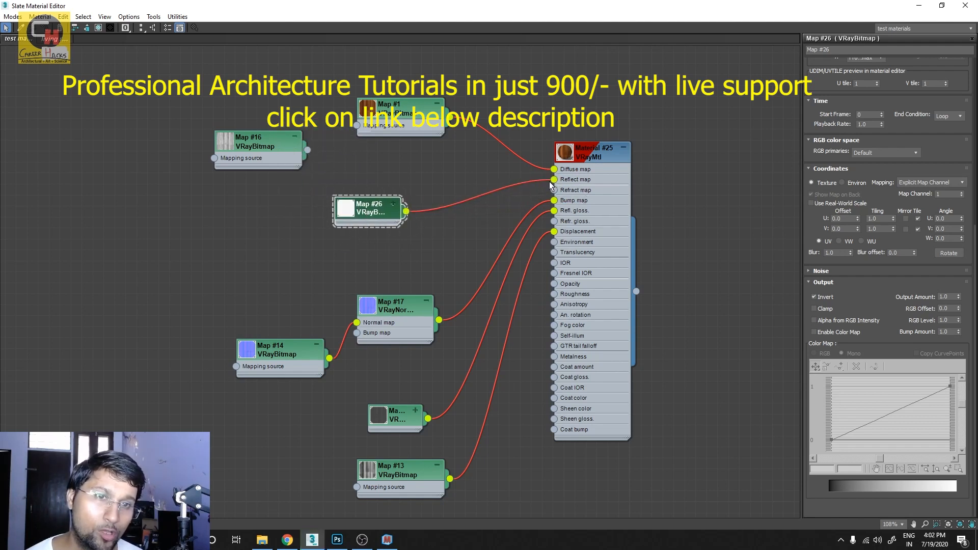
drag(387, 212, 398, 224)
double_click(511, 15)
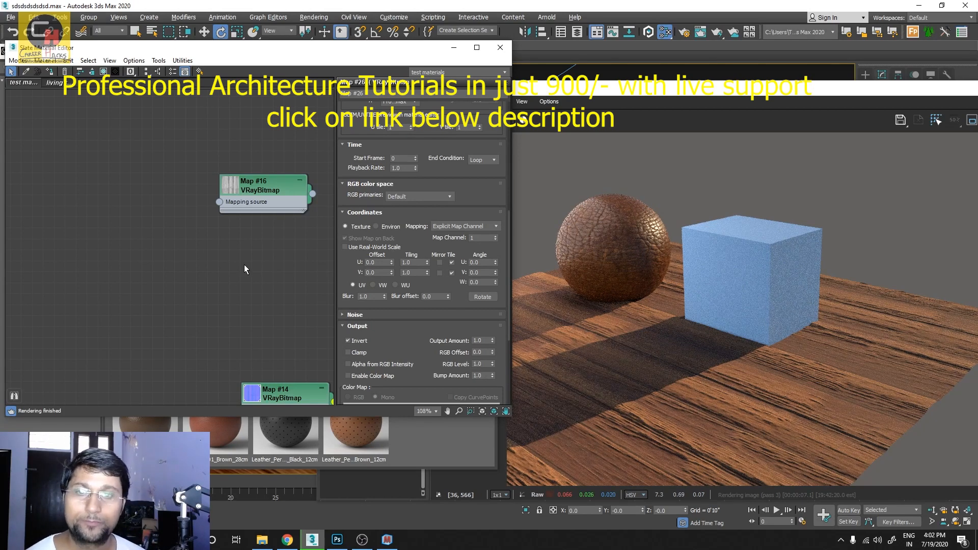
- Tidy the wood material's tree by stacking the Map #26, #17, #15 and #13 nodes closely below the Map #1 node
middle_drag(244, 264, 69, 229)
scroll(250, 279, down, 1)
middle_drag(255, 285, 189, 292)
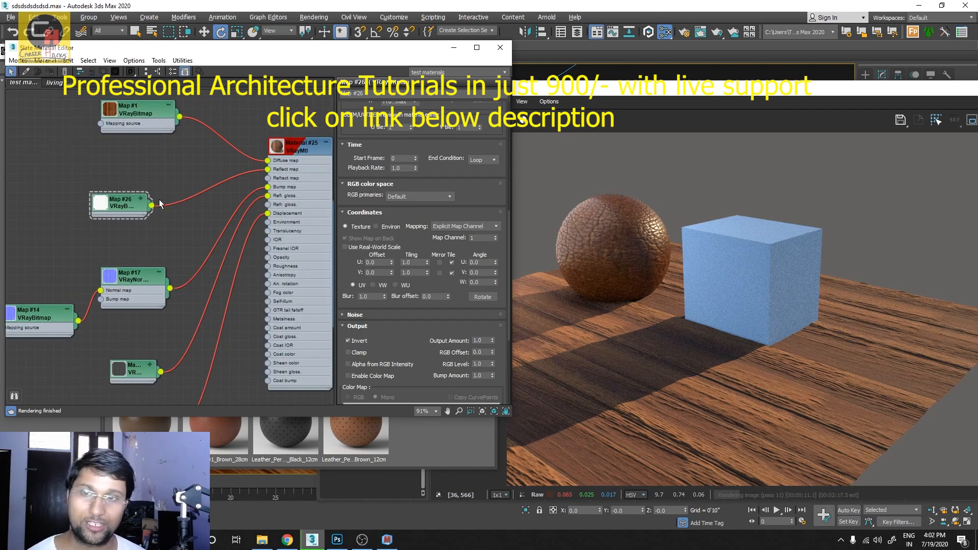
drag(121, 201, 139, 153)
drag(122, 273, 127, 204)
middle_drag(119, 348, 149, 244)
drag(111, 231, 156, 351)
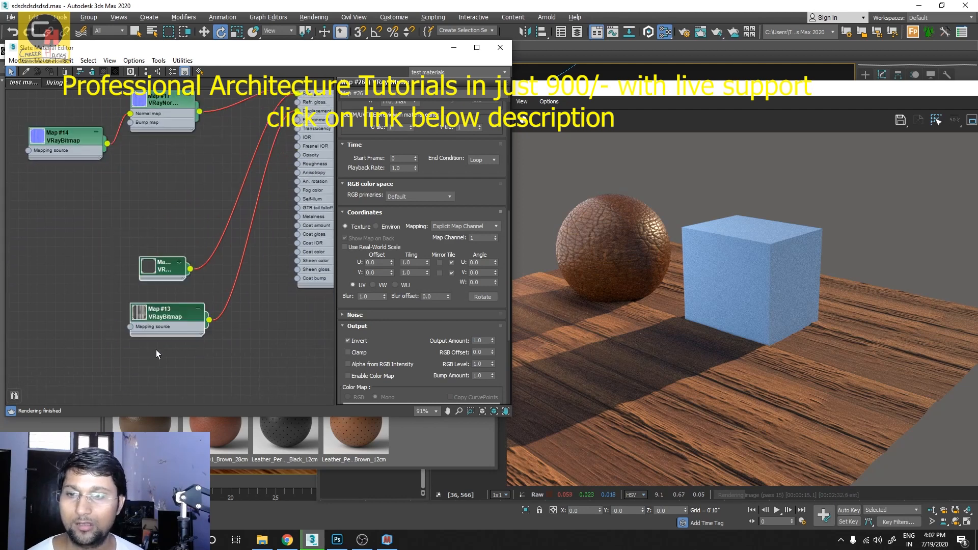
drag(167, 314, 157, 231)
click(138, 292)
middle_drag(235, 267, 173, 339)
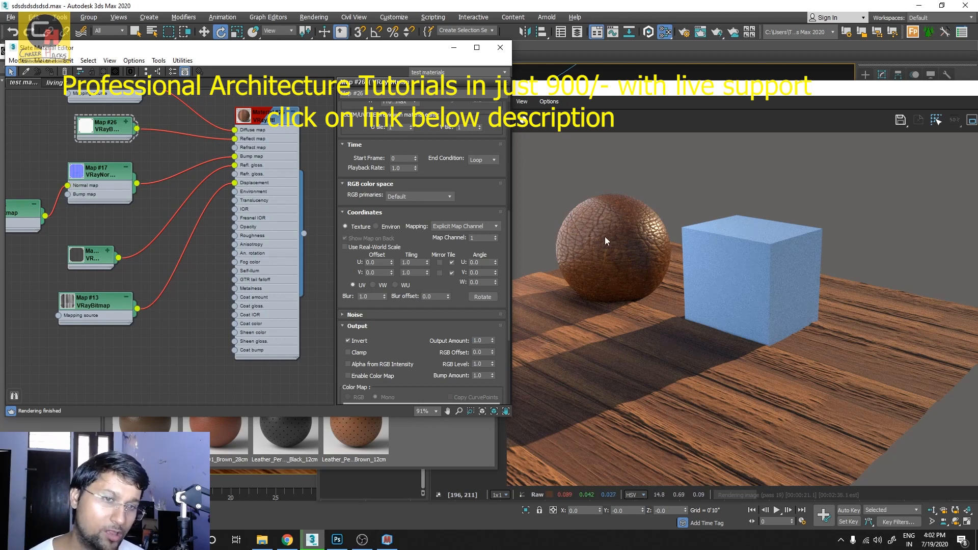
- Open the parameters of the leather Material #29 and show its list of maps
middle_drag(291, 346, 186, 238)
scroll(186, 238, down, 4)
middle_drag(221, 298, 193, 249)
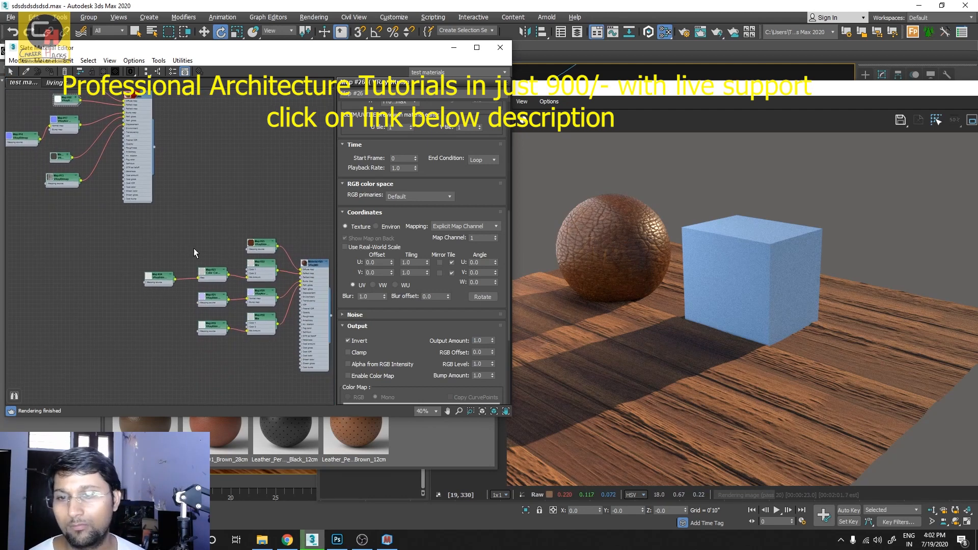
middle_drag(258, 305, 227, 270)
scroll(270, 296, up, 2)
middle_drag(269, 295, 194, 284)
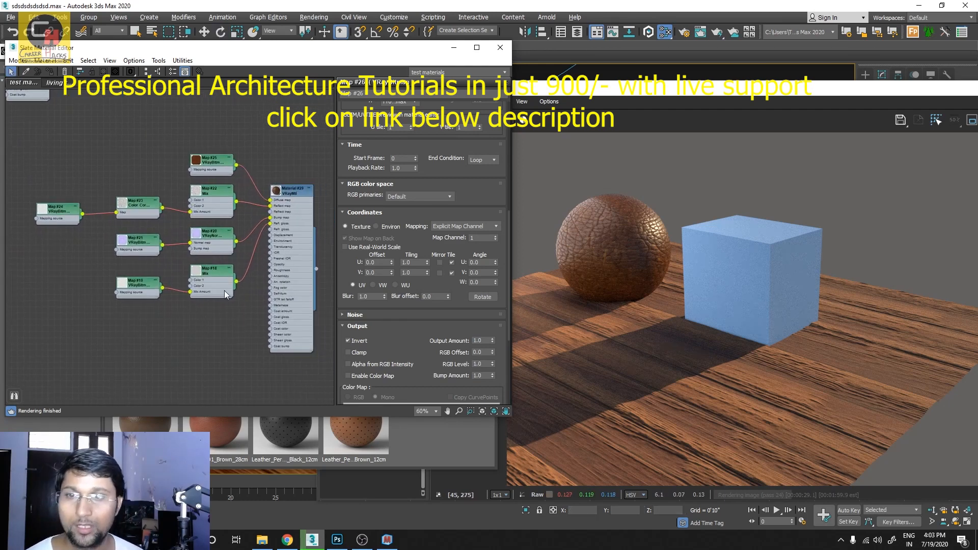
scroll(285, 281, up, 3)
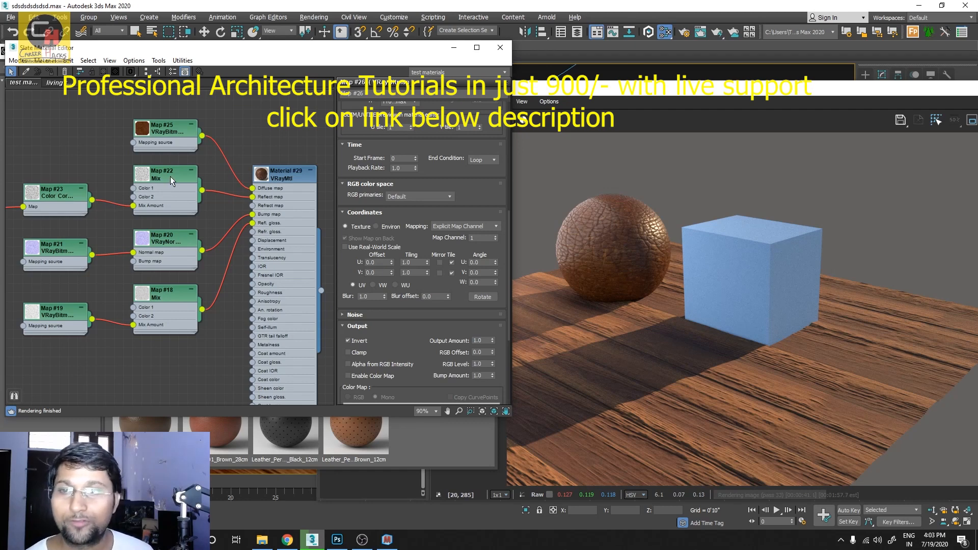
double_click(282, 179)
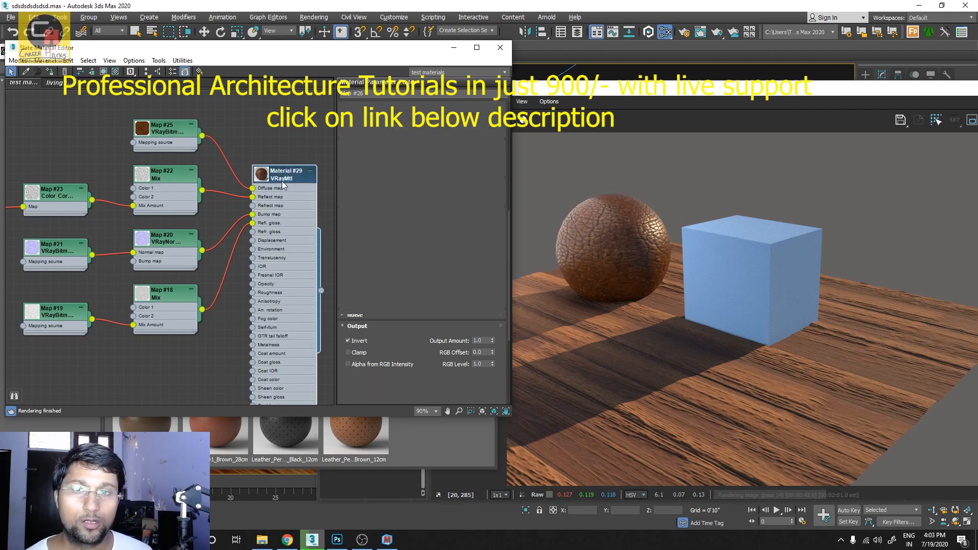
scroll(357, 328, down, 5)
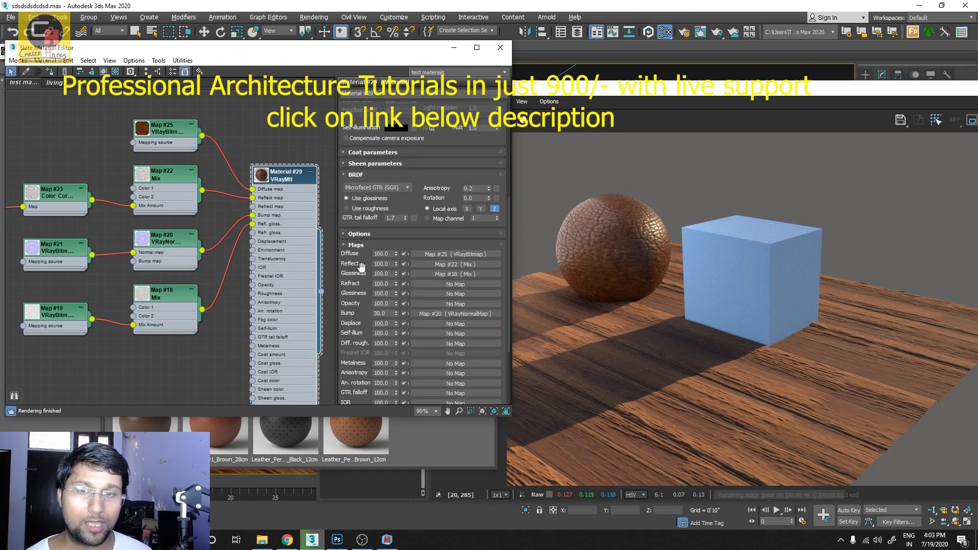
- Set the Reflect map amount of the leather Material #29 to 50
click(392, 264)
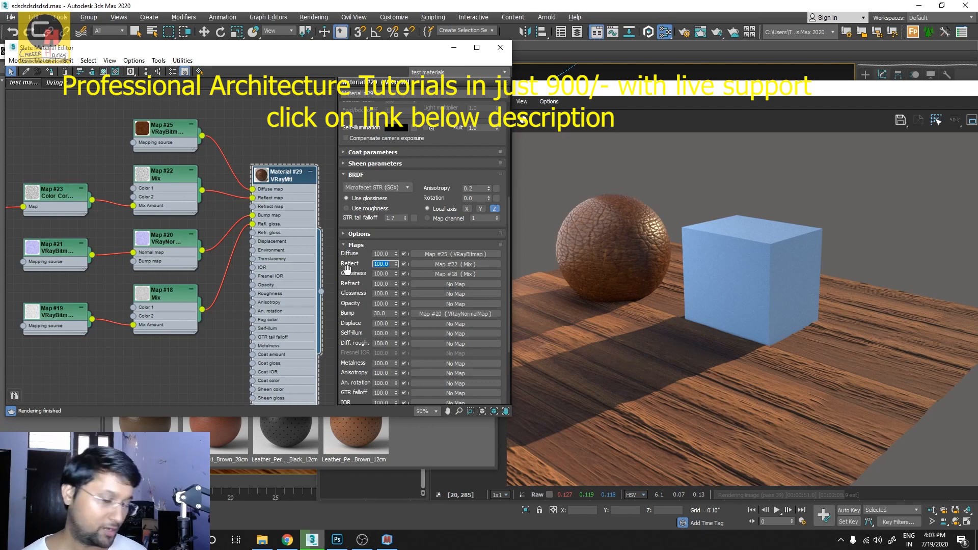
text(50)
key(Return)
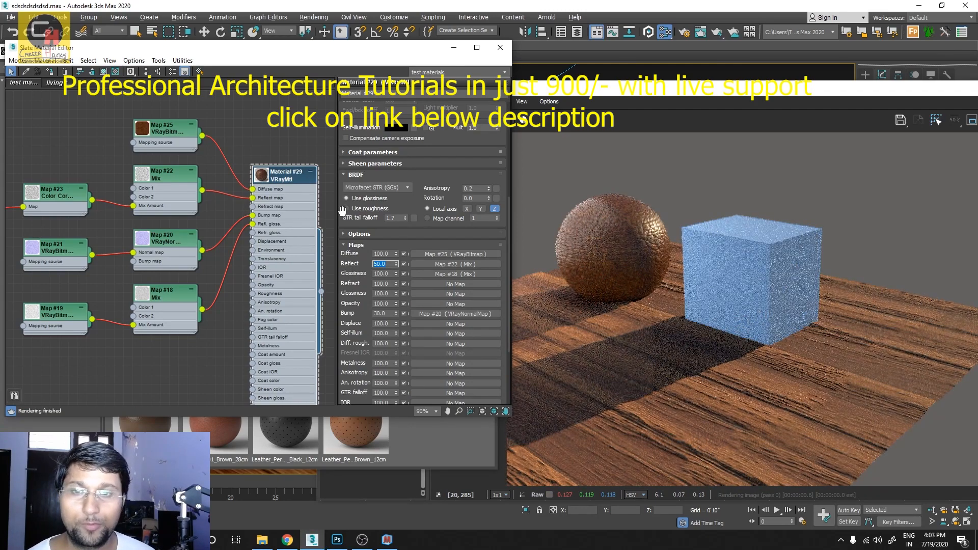
- Change the leather material's reflection color to black
scroll(343, 211, up, 5)
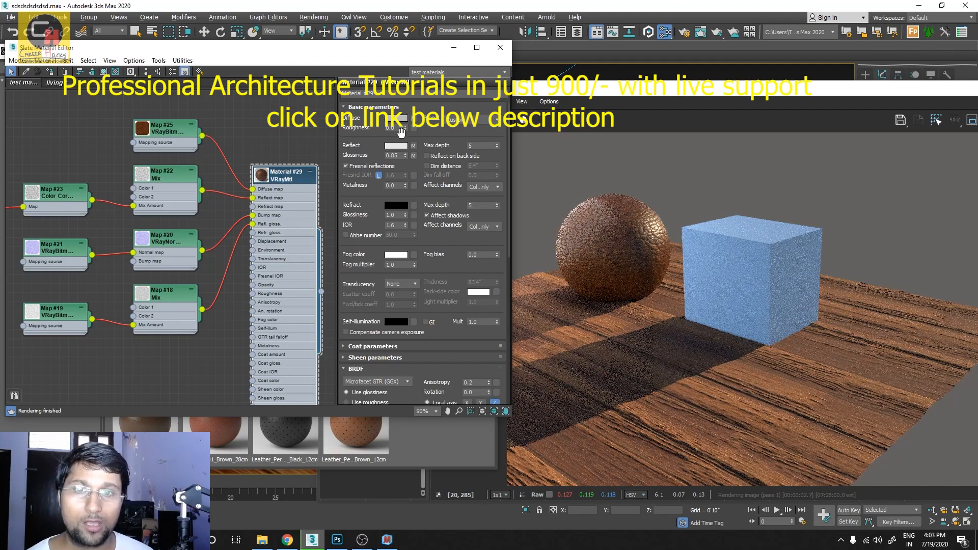
click(396, 146)
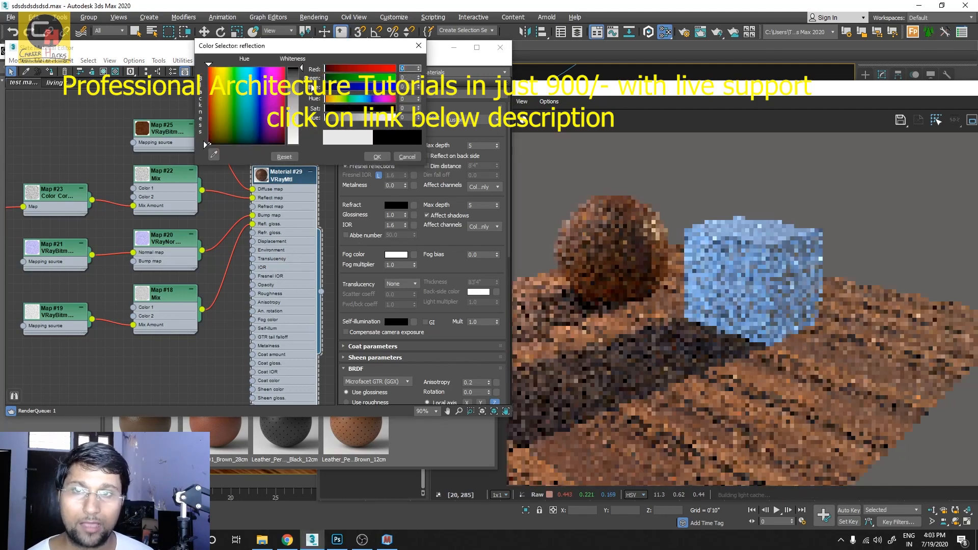
click(384, 158)
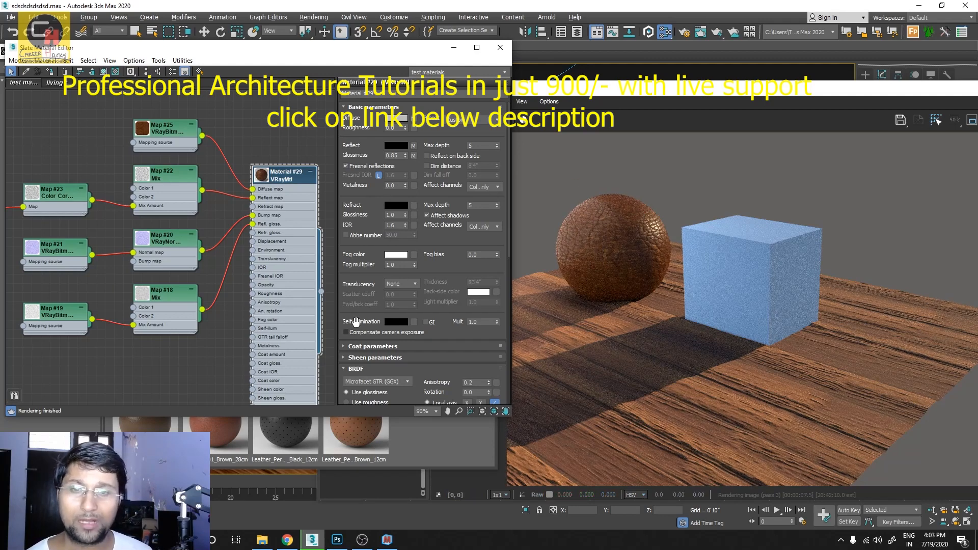
- Set the Reflect map amount of Material #29 to 100
scroll(363, 329, down, 10)
double_click(382, 183)
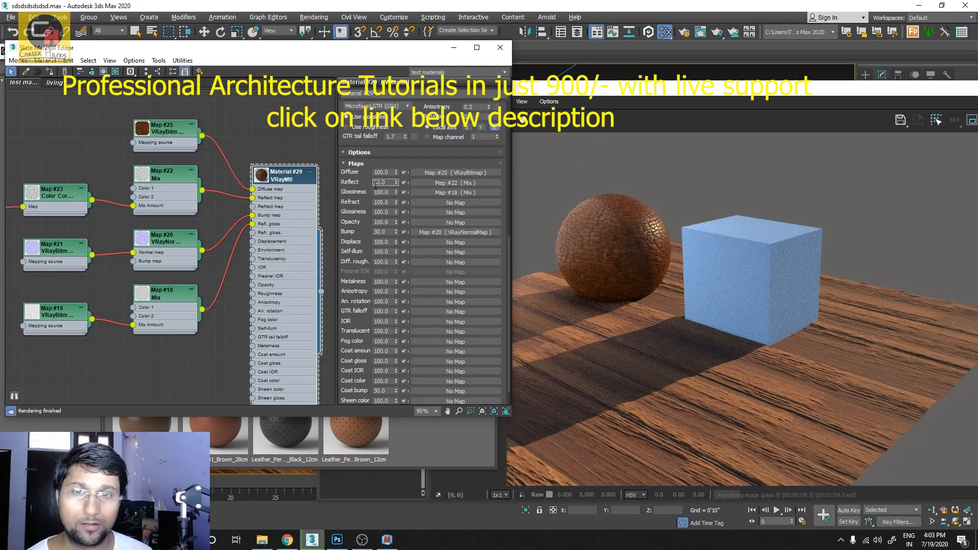
text(100)
key(Return)
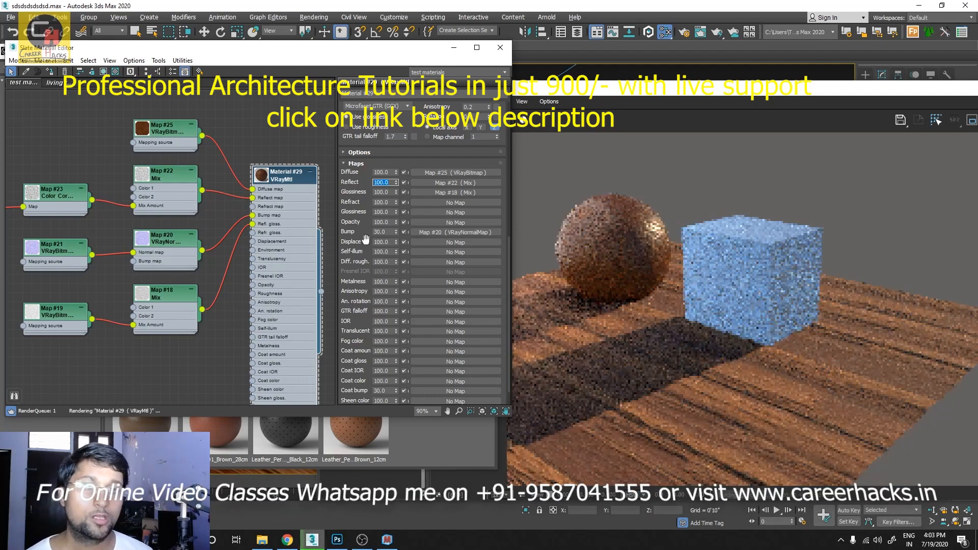
- Arrange the V-Ray Frame Buffer and the material editor so the map amounts and the rendered sphere are both visible
click(640, 234)
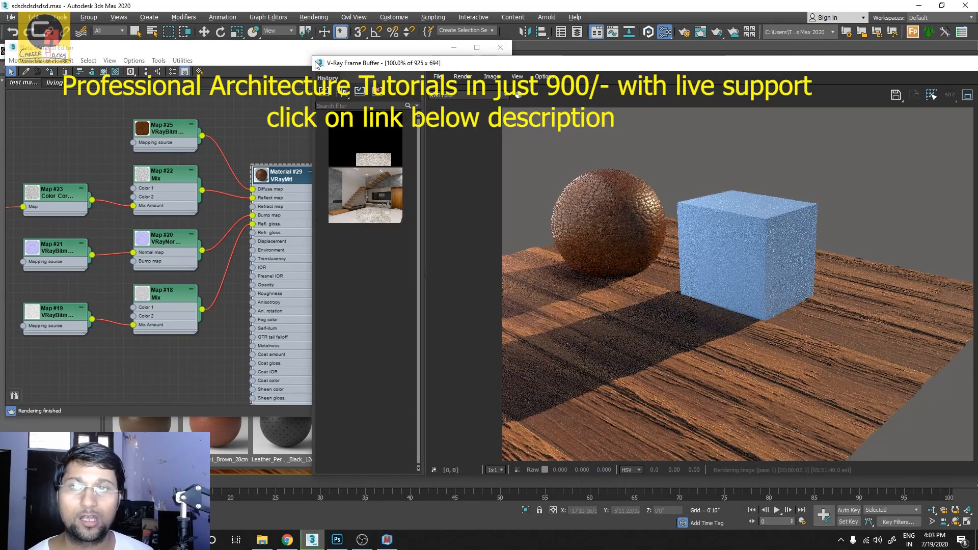
drag(313, 58, 125, 1)
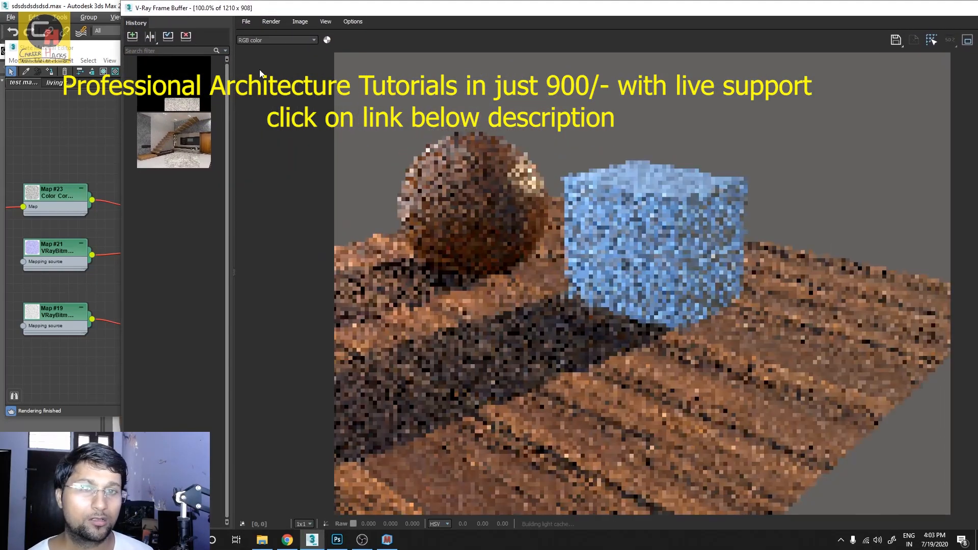
drag(279, 8, 416, 31)
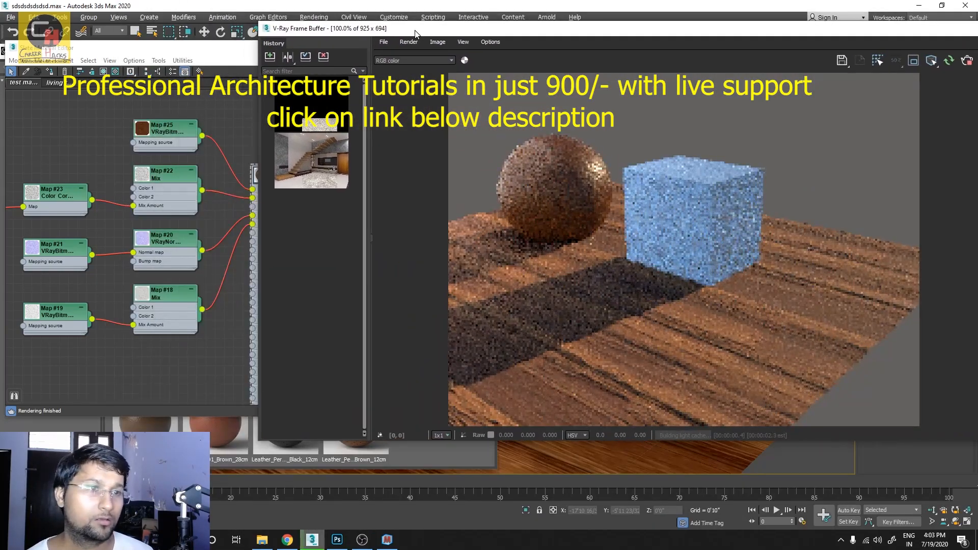
drag(214, 55, 152, 62)
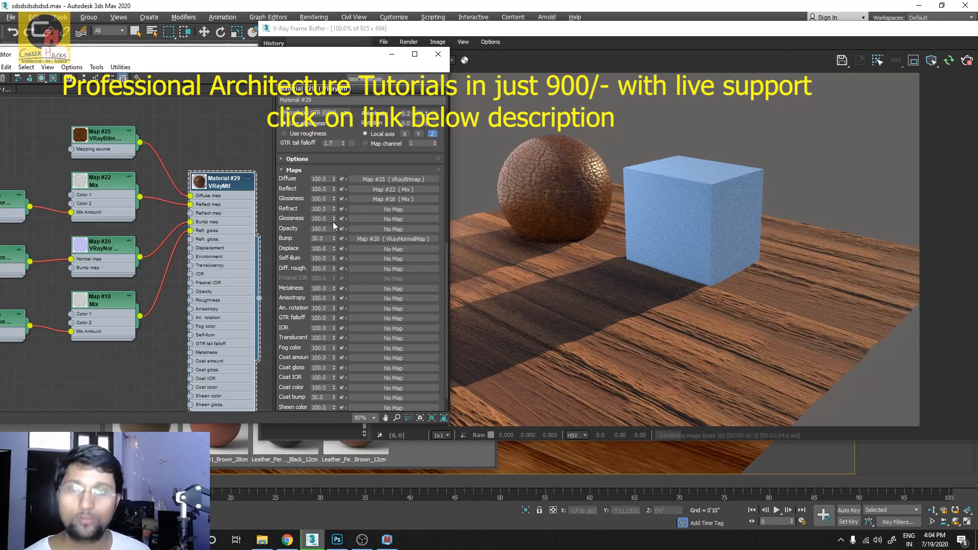
- Try Reflect map amounts of 40 and 50 on the leather material and check the rendered sphere
double_click(321, 189)
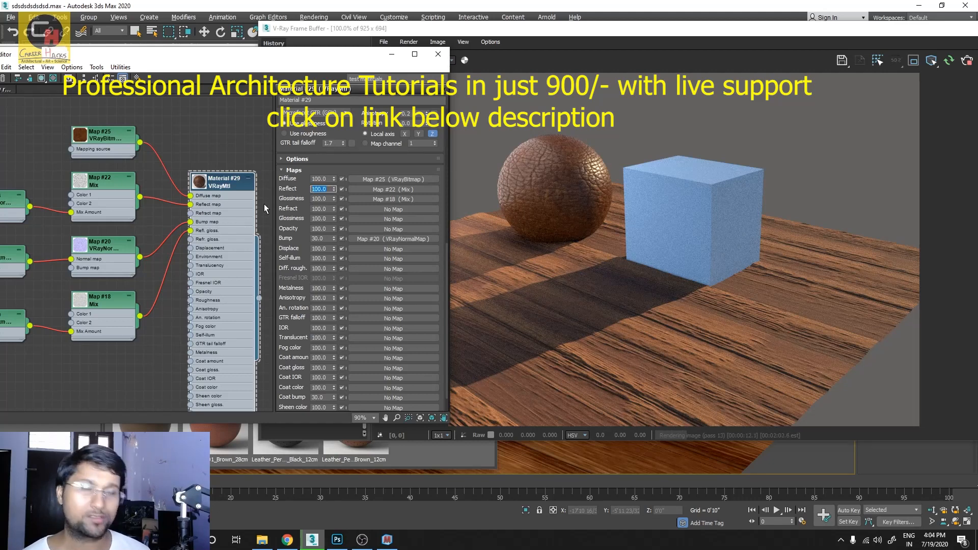
text(40)
key(Return)
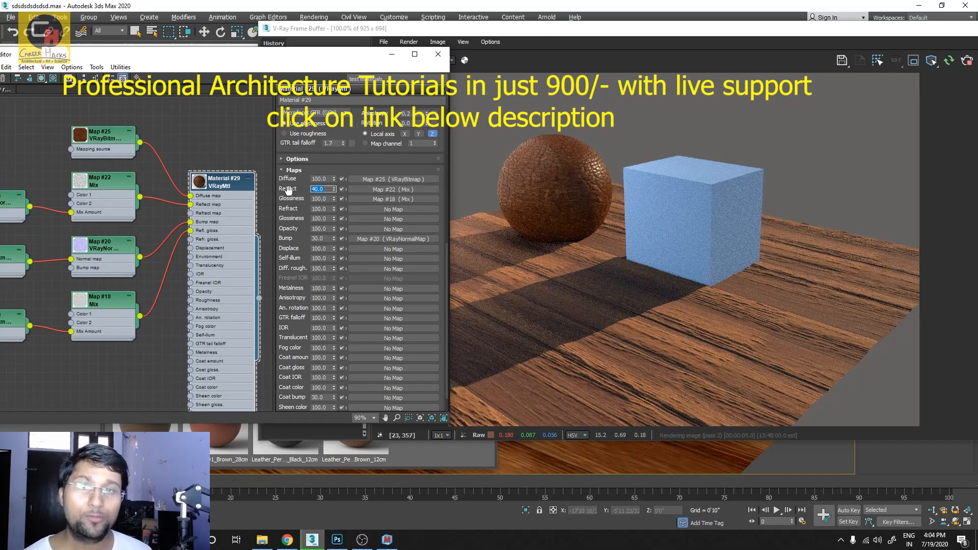
text(50)
key(Return)
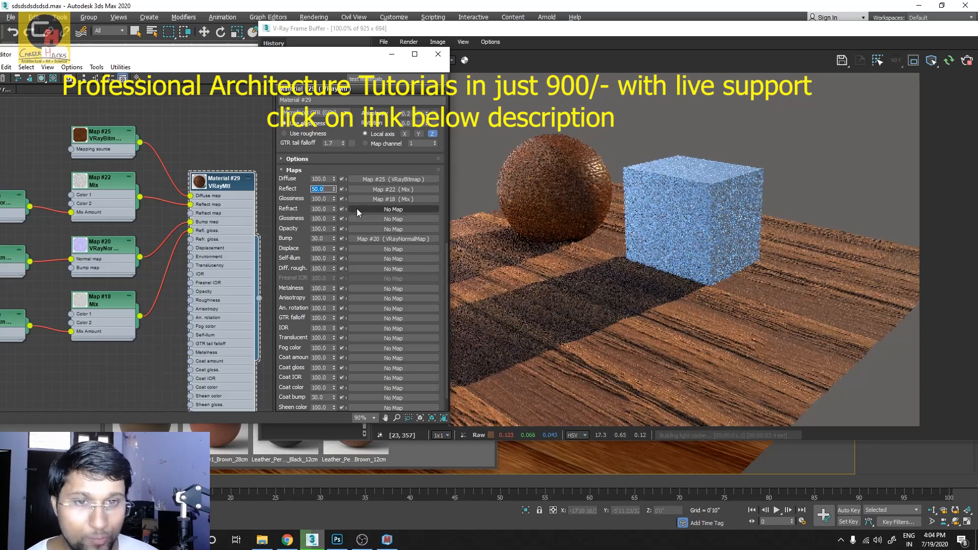
click(569, 192)
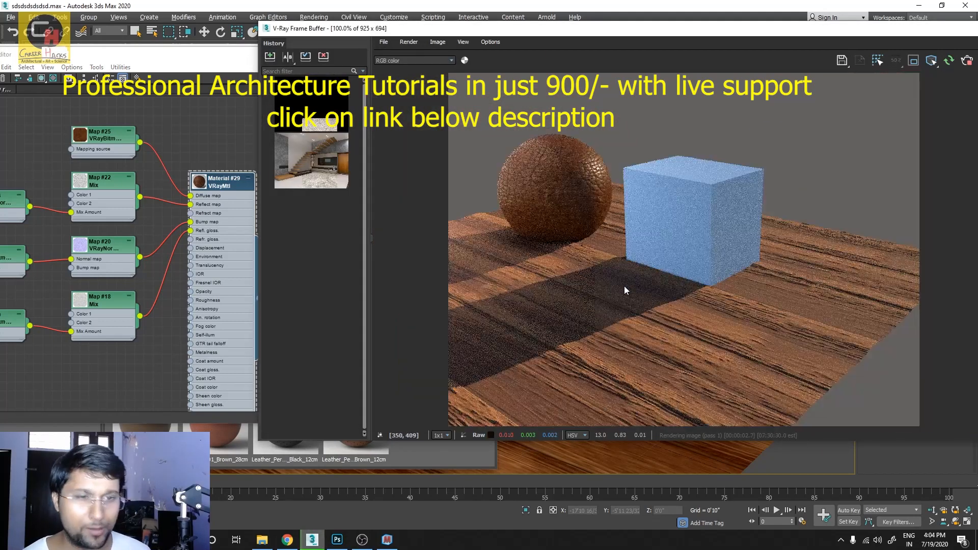
- Set the leather material's Reflect map amount back to 100
click(251, 130)
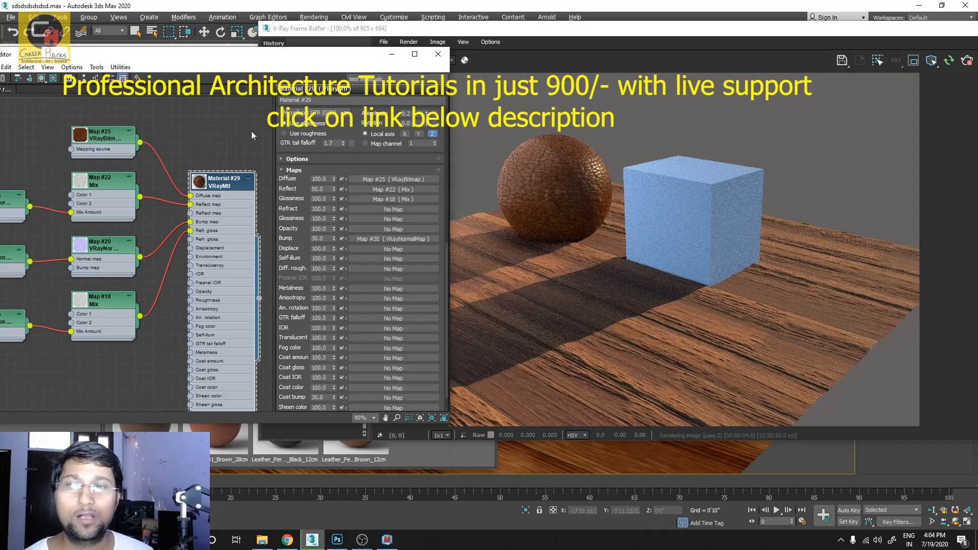
double_click(326, 189)
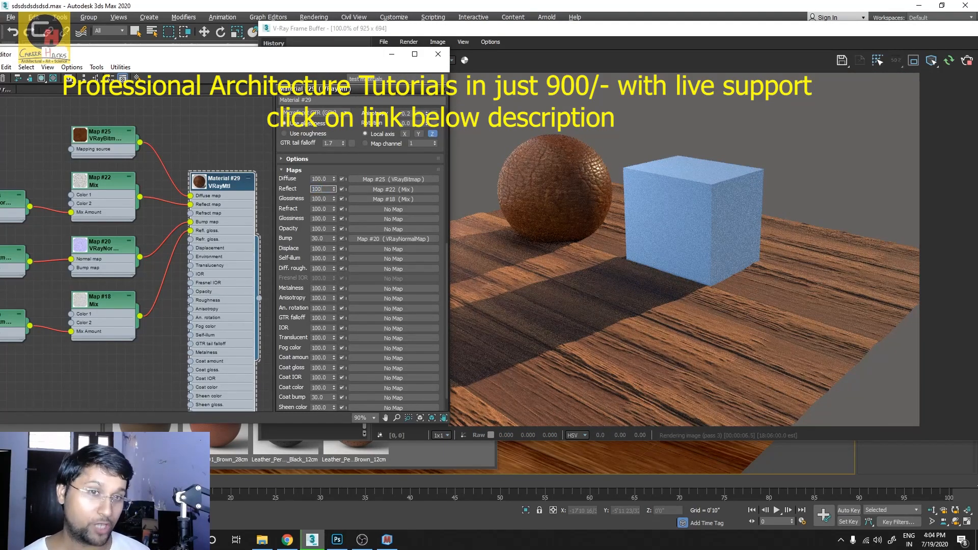
text(100)
key(Return)
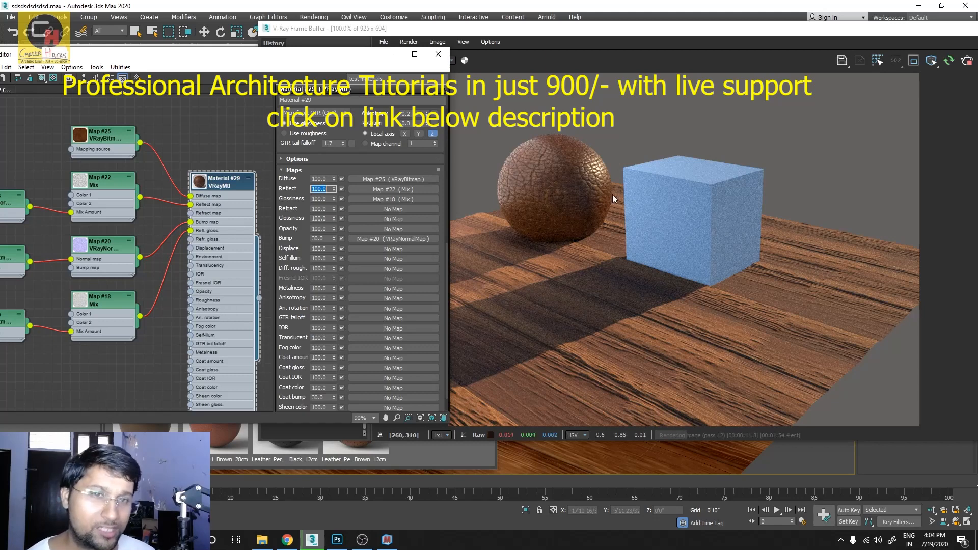
- Examine the leather sphere's reflections and the wood surface up close in the rendered image
scroll(553, 190, up, 1)
middle_drag(638, 187, 647, 207)
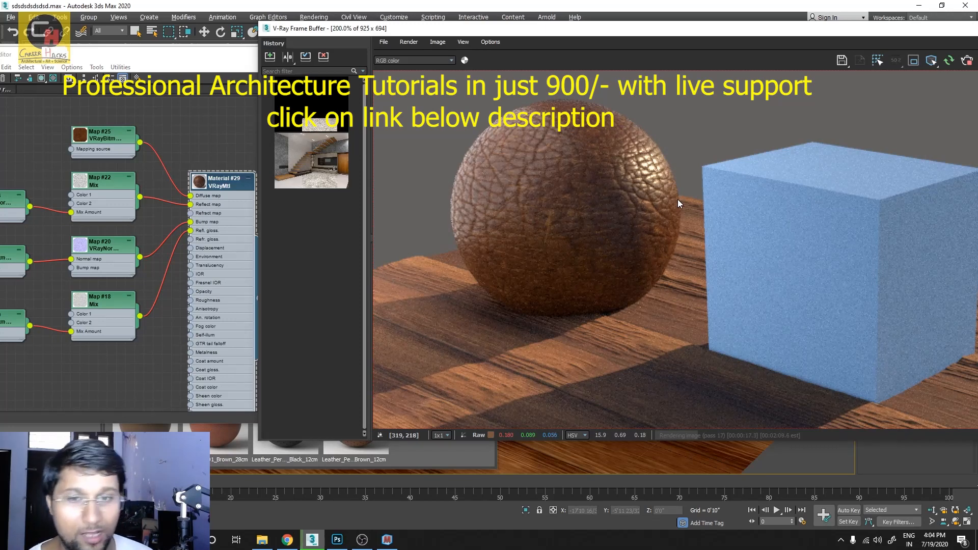
scroll(561, 201, up, 1)
scroll(561, 201, down, 2)
scroll(739, 346, up, 1)
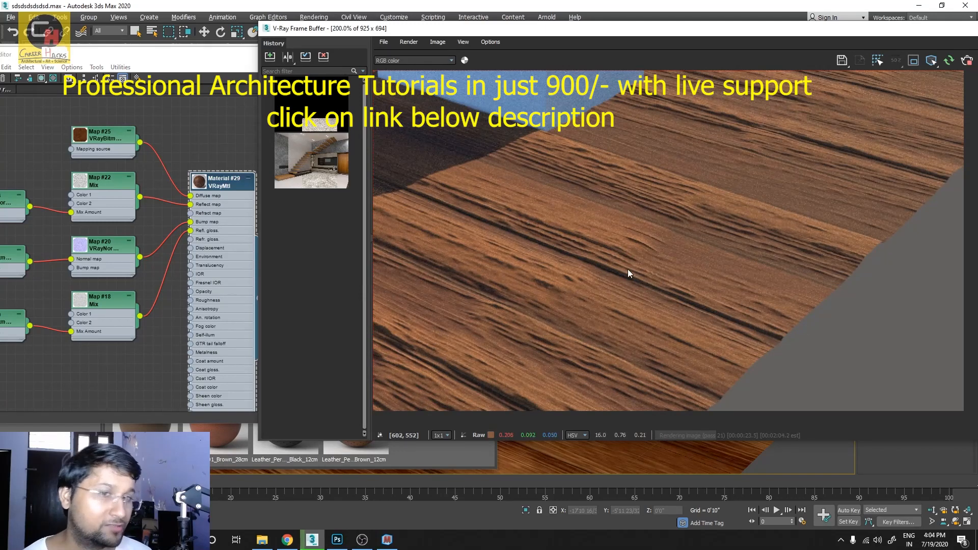
scroll(568, 269, down, 1)
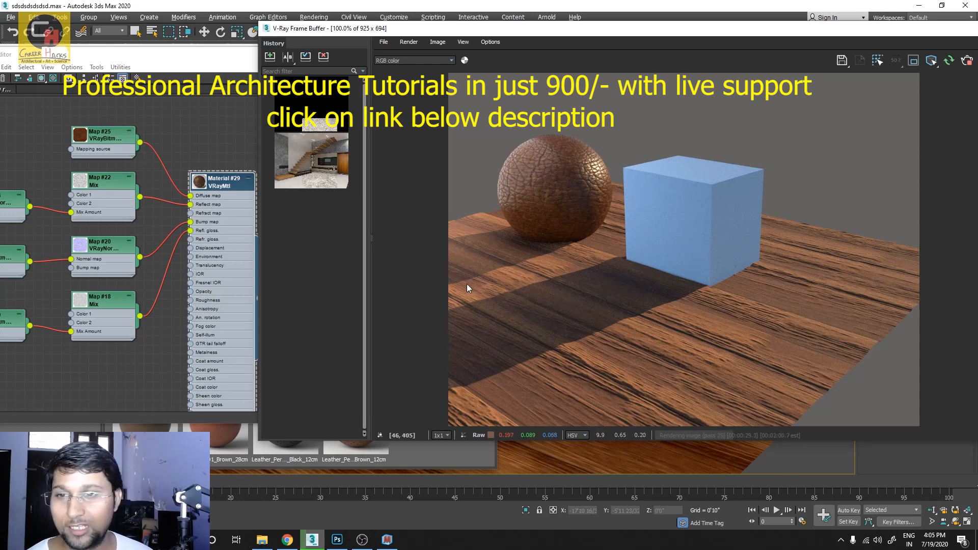
- Stop the interactive rendering and maximize the material editor with the leather material's full node tree in view
click(161, 240)
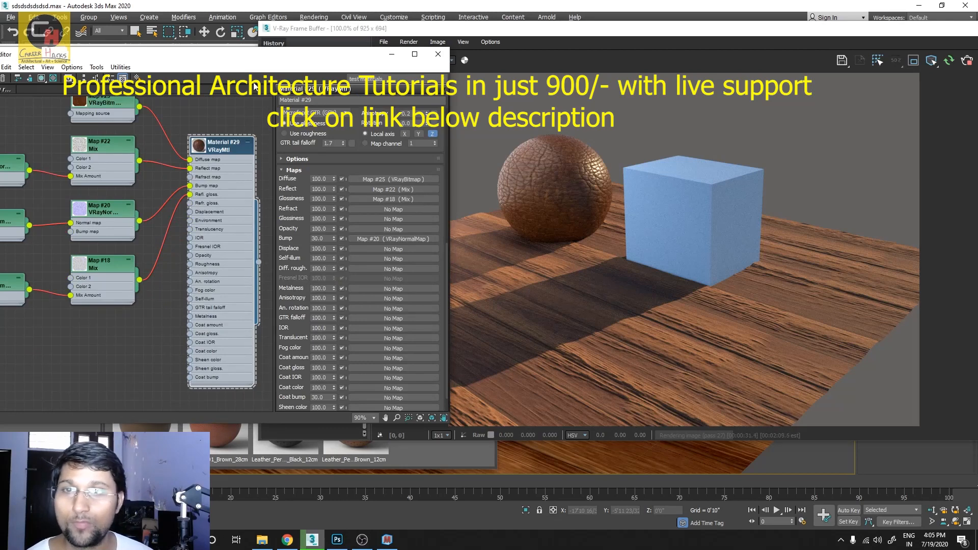
double_click(254, 57)
middle_drag(261, 275, 470, 350)
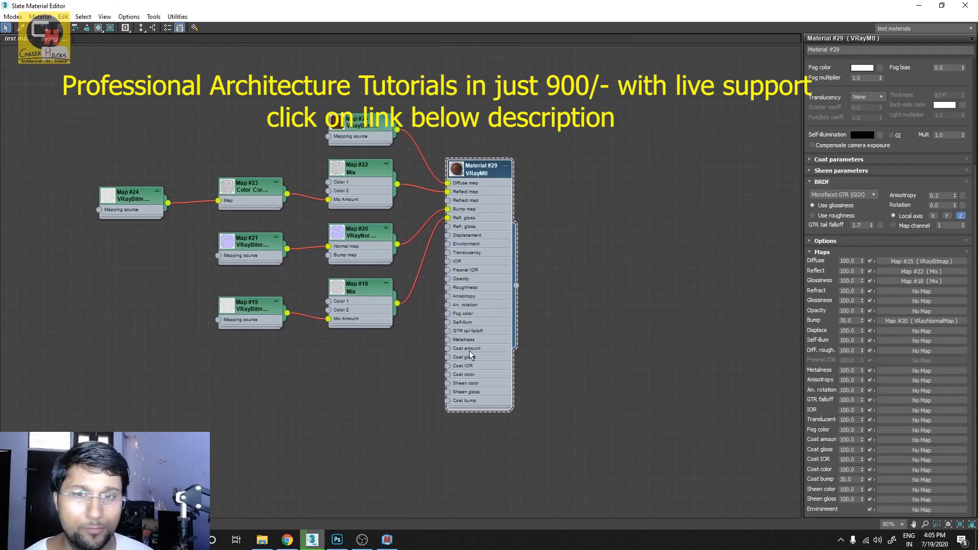
scroll(391, 366, up, 1)
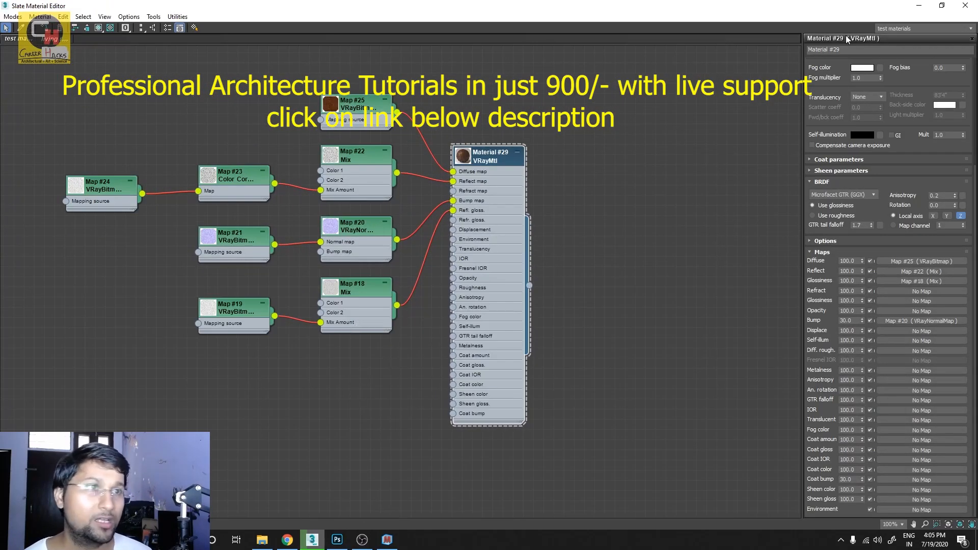
click(942, 6)
click(967, 62)
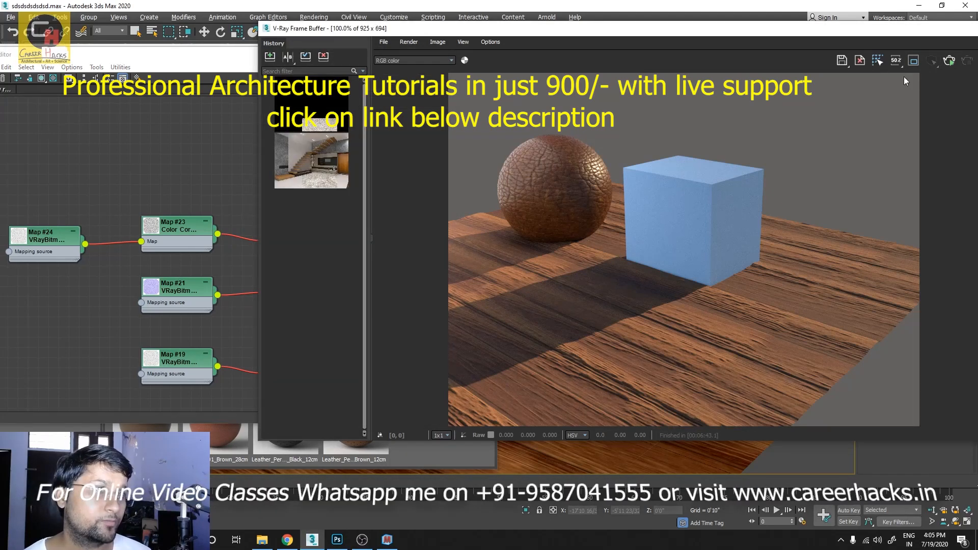
click(193, 57)
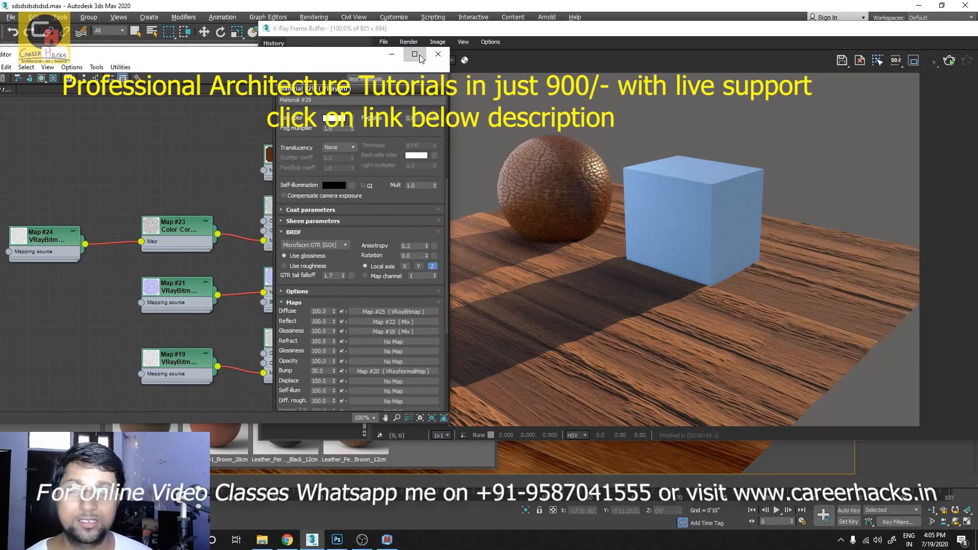
click(415, 54)
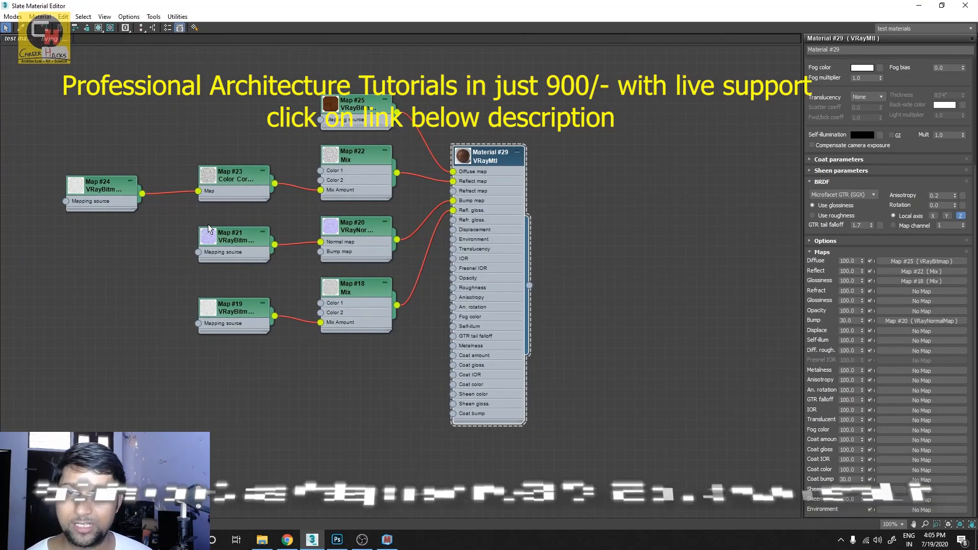
- Enlarge the preview of the Map #25 bitmap node to inspect the leather's diffuse texture
scroll(461, 417, up, 3)
middle_drag(460, 333, 421, 283)
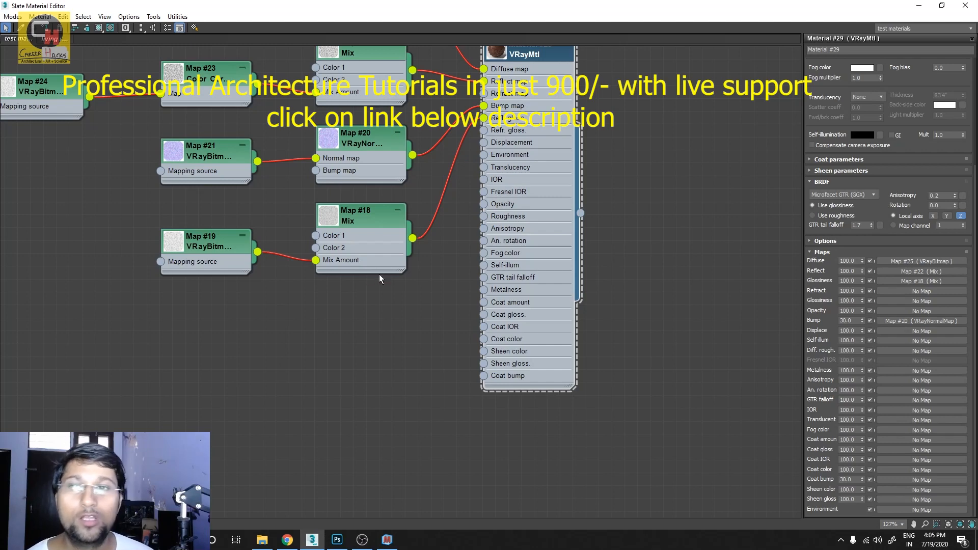
middle_drag(379, 279, 437, 354)
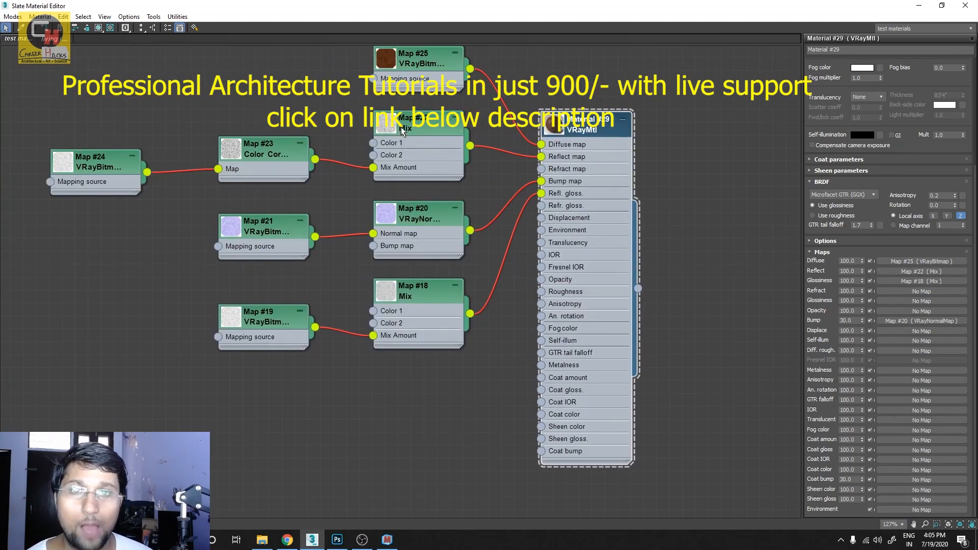
double_click(388, 65)
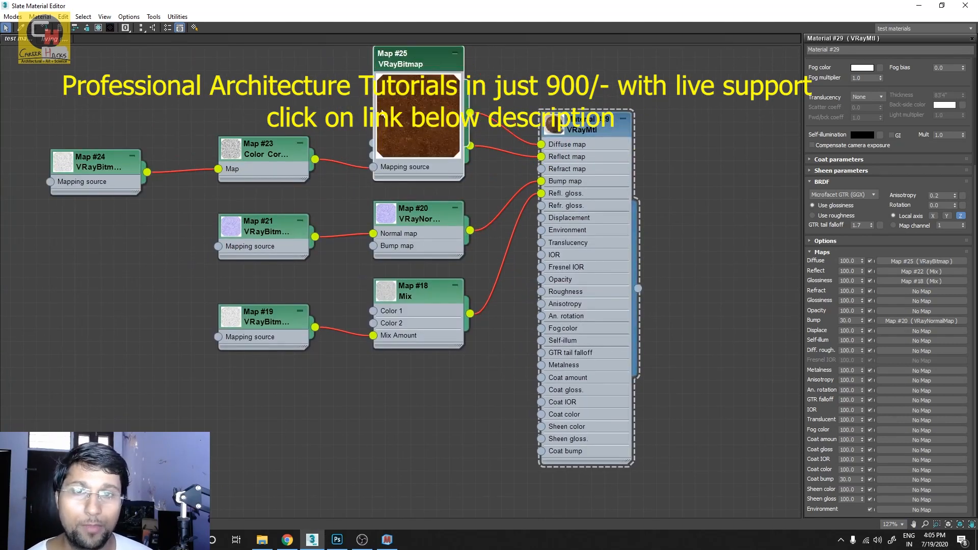
- Move the Map #25 bitmap node clear of its neighbours and enlarge it to inspect the leather's diffuse texture up close
scroll(412, 139, up, 2)
middle_drag(489, 122, 506, 276)
scroll(559, 153, up, 2)
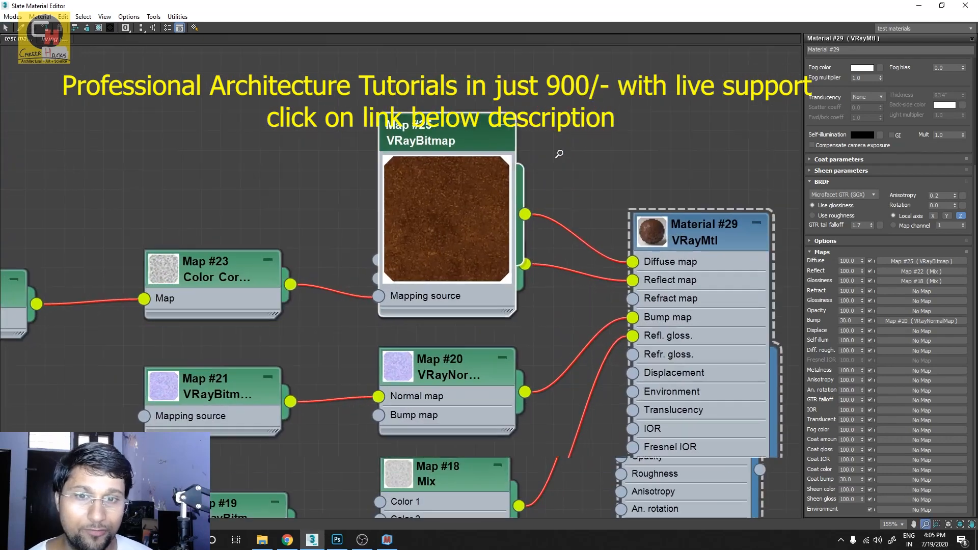
scroll(447, 216, down, 2)
drag(433, 217, 364, 142)
scroll(392, 131, up, 2)
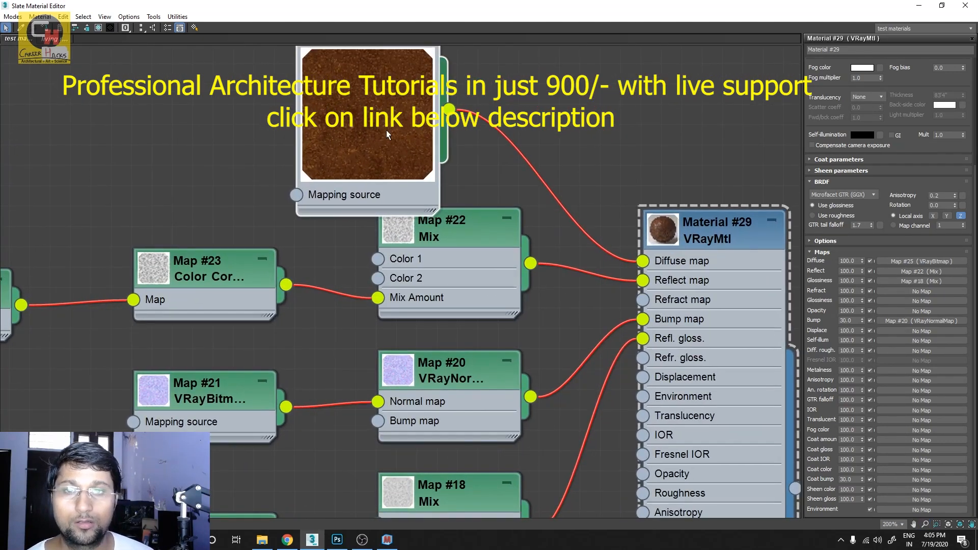
middle_drag(392, 131, 331, 248)
drag(405, 332, 755, 533)
drag(434, 142, 353, 82)
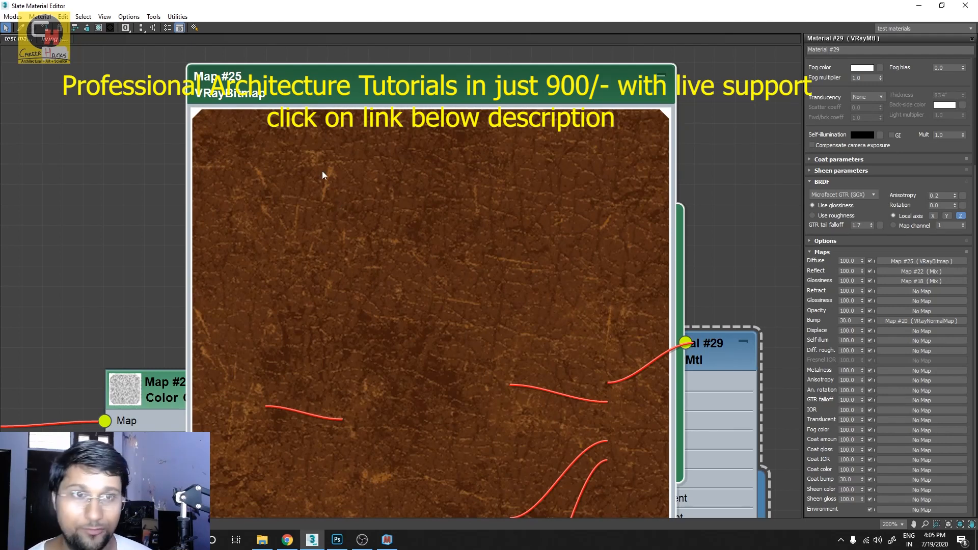
scroll(407, 393, down, 5)
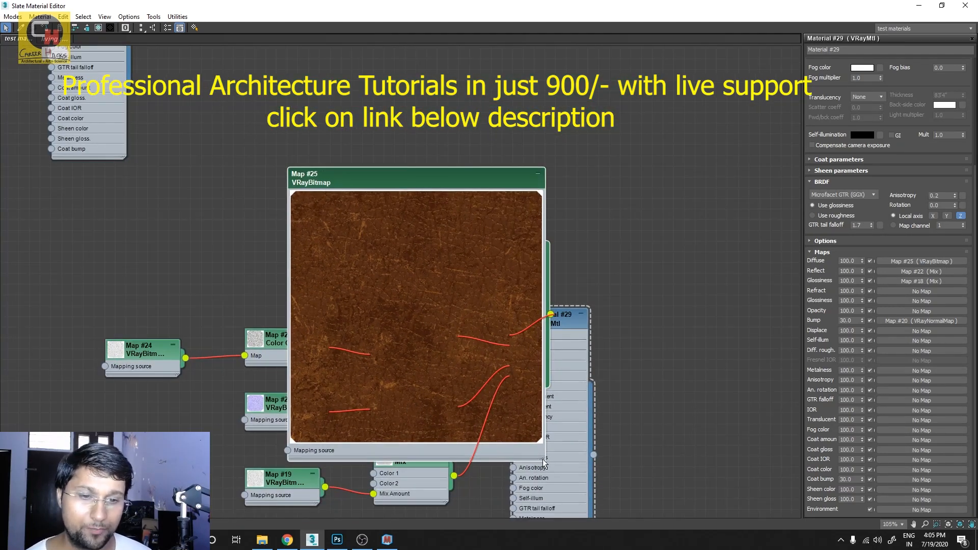
- Shrink the Map #25 node back to normal size, open its parameters and view its bitmap image
double_click(321, 296)
drag(303, 185, 357, 176)
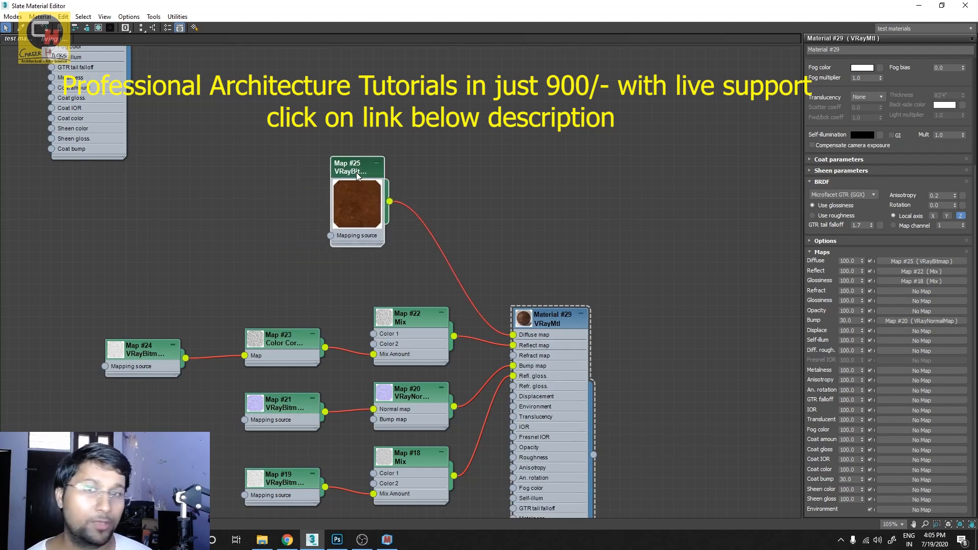
double_click(357, 176)
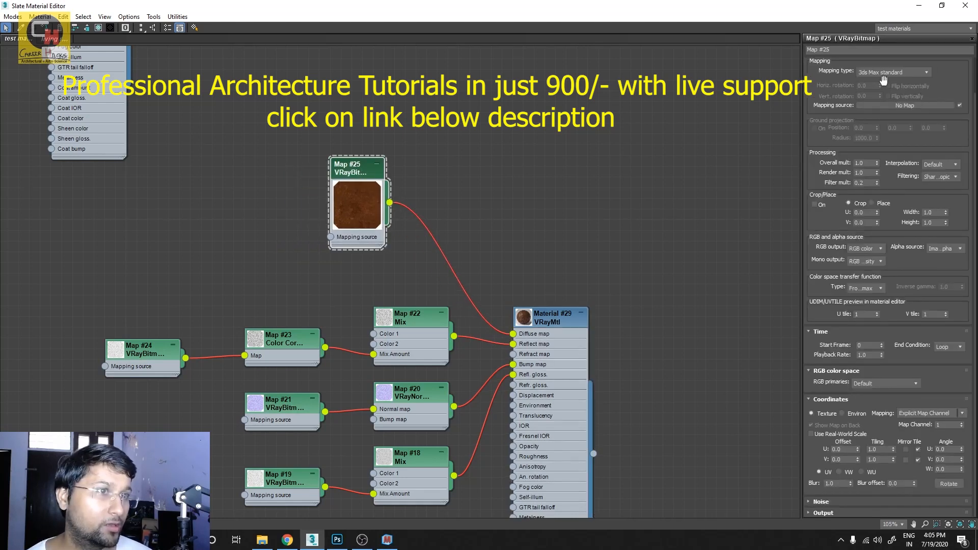
scroll(885, 91, up, 2)
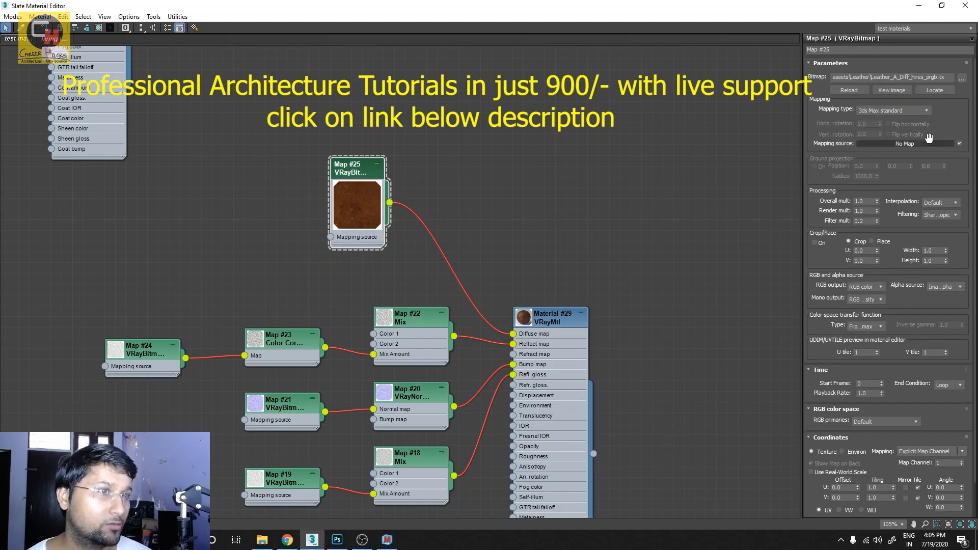
click(885, 90)
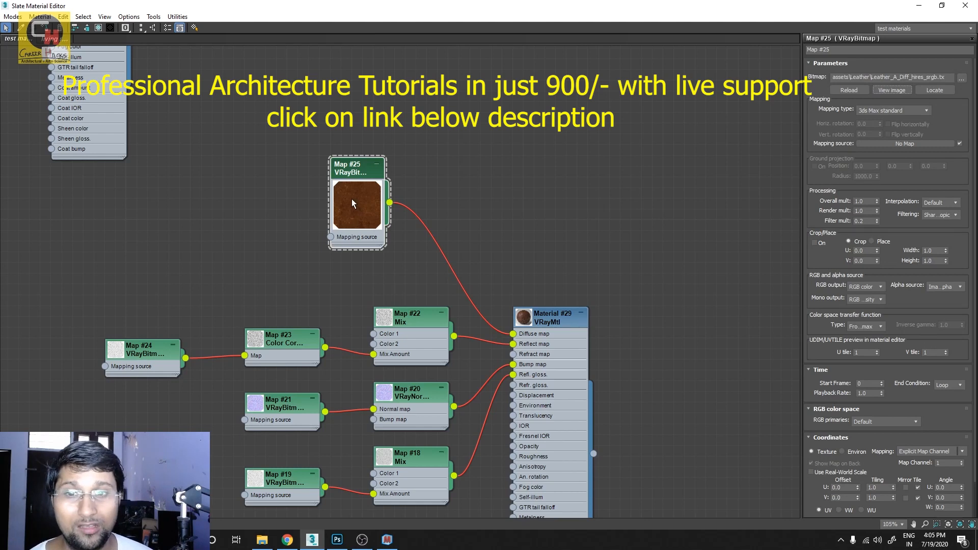
- Collapse the Map #25 node, reduce its preview and place it just above the Map #22 Mix node
click(377, 166)
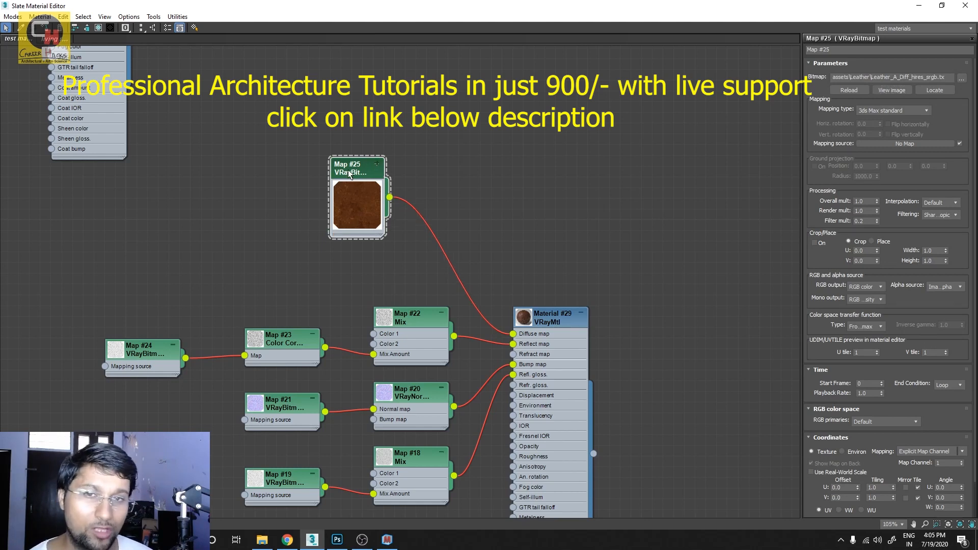
double_click(363, 223)
drag(359, 176, 377, 265)
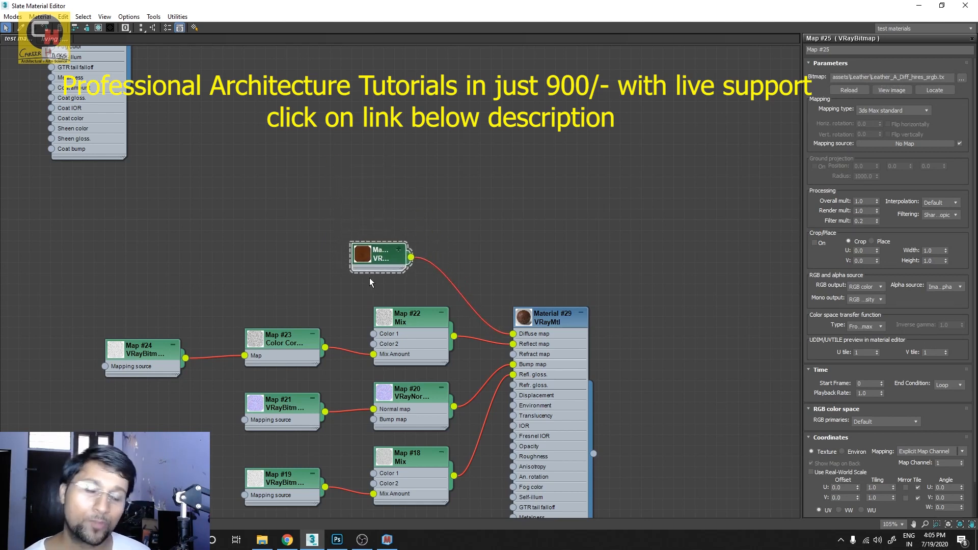
scroll(412, 379, up, 3)
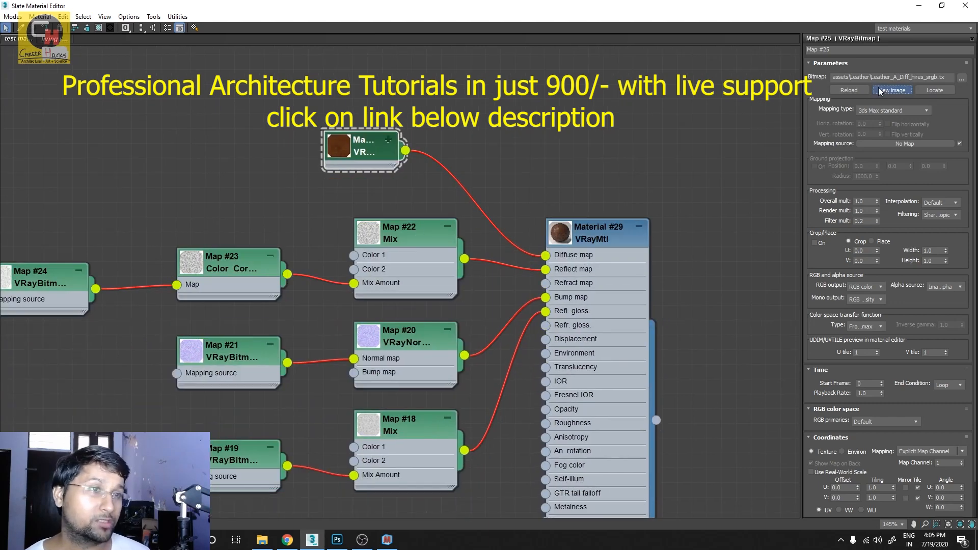
middle_drag(228, 375, 374, 350)
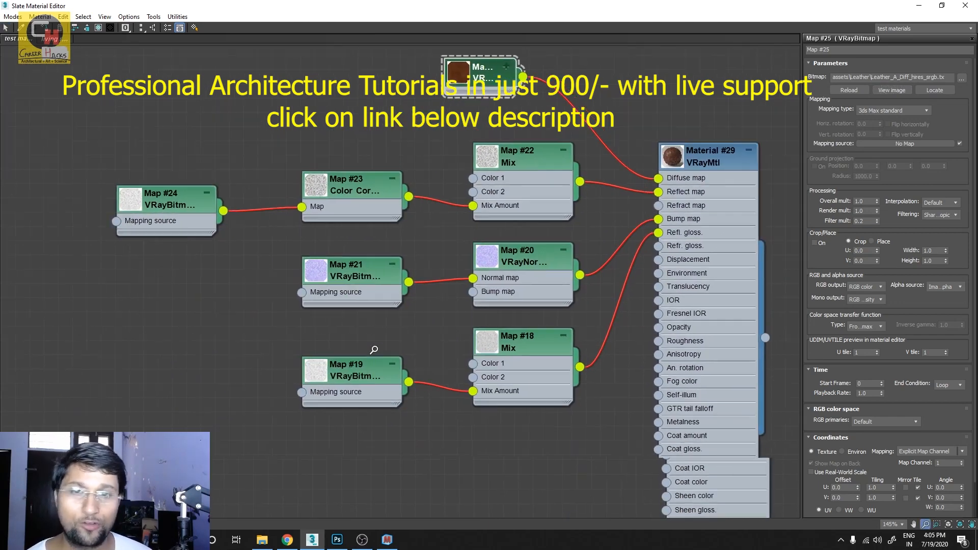
scroll(374, 350, down, 1)
drag(471, 60, 487, 130)
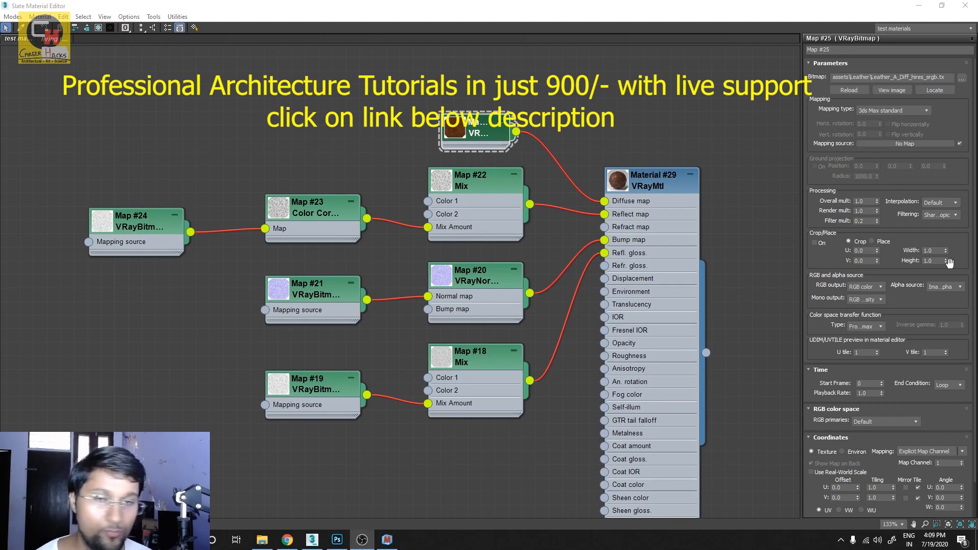
- Duplicate the Map #25 bitmap node and place the copy below the Map #19 node
middle_drag(343, 180, 369, 115)
shift+drag(480, 78, 453, 461)
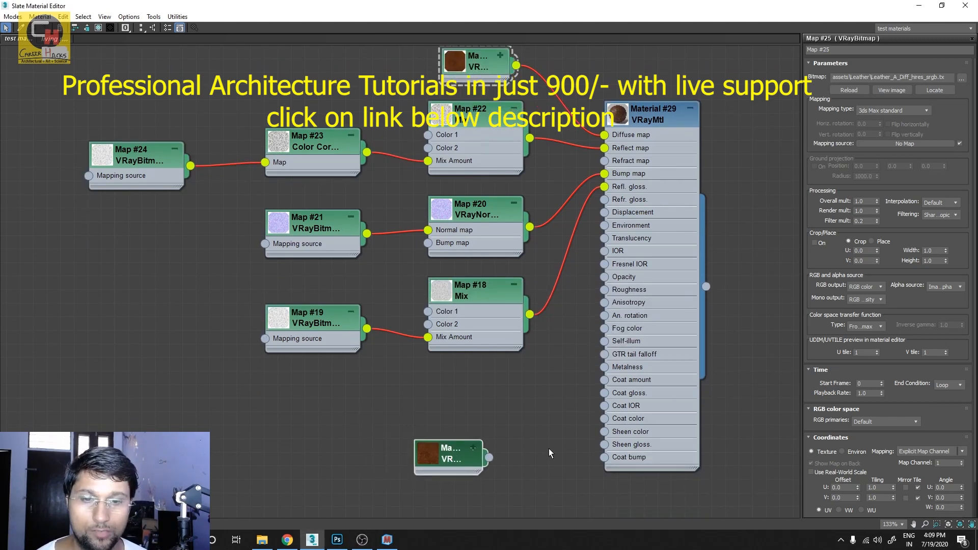
middle_drag(510, 446, 516, 403)
drag(442, 413, 279, 415)
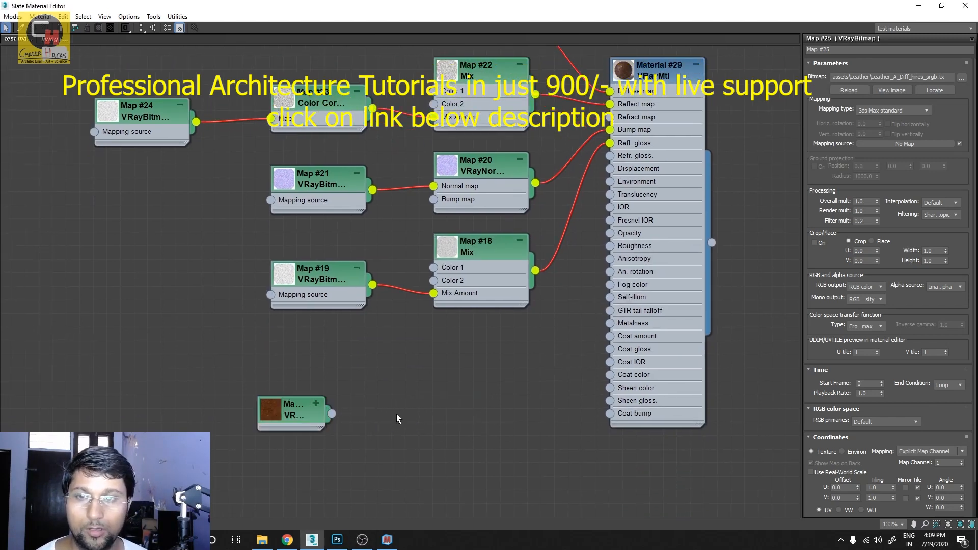
- Enlarge the preview of the Map #23 Color Correction node and move the node upward in the tree
scroll(286, 124, up, 5)
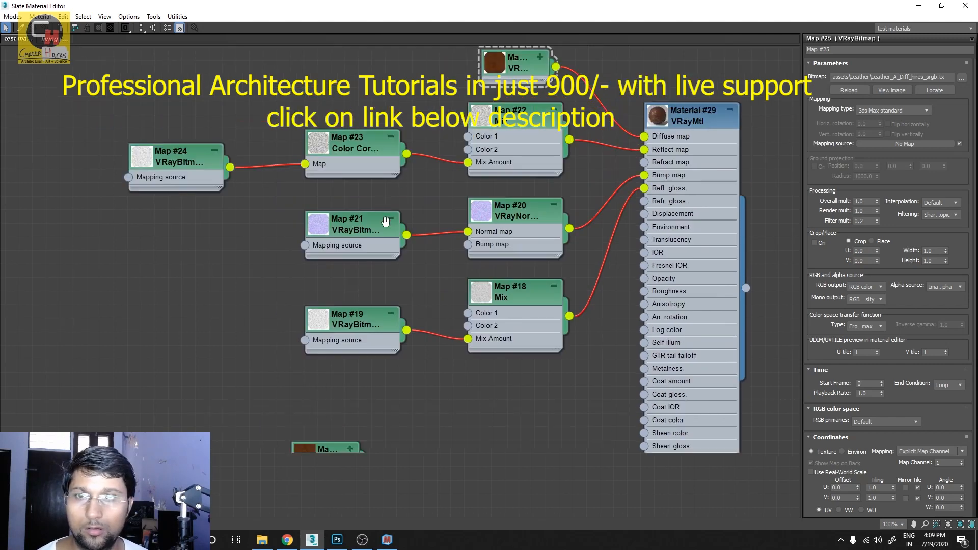
double_click(301, 133)
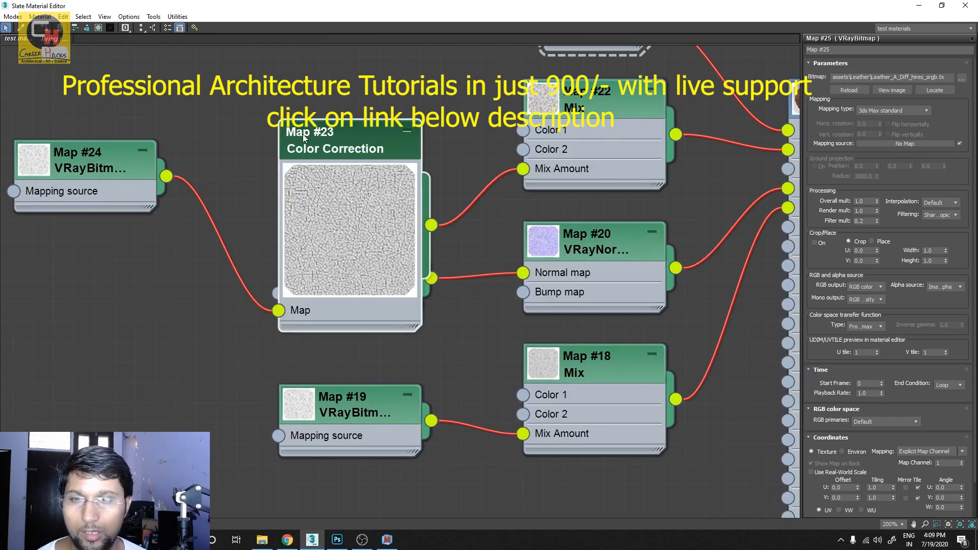
drag(353, 155, 331, 54)
scroll(430, 248, down, 3)
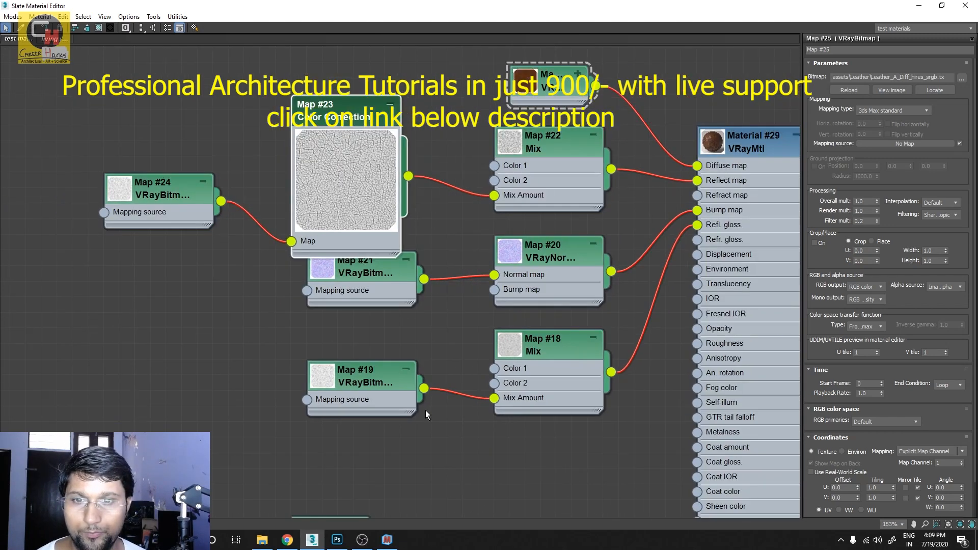
- Delete the duplicate leather bitmap node below the Map #19 node
middle_drag(426, 411, 359, 274)
mouse_move(404, 376)
mouse_down()
mouse_move(212, 439)
mouse_move(222, 439)
mouse_up()
key(Delete)
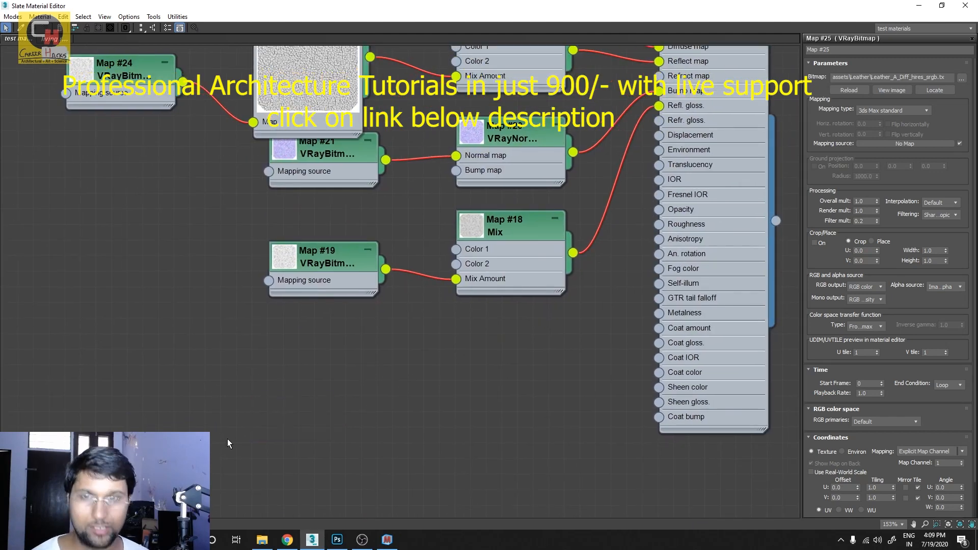
- Move the Map #23 Color Correction node clear of Map #21, and shift the Map #24 bitmap node slightly up and away from it
middle_drag(295, 59, 243, 223)
drag(254, 159, 241, 121)
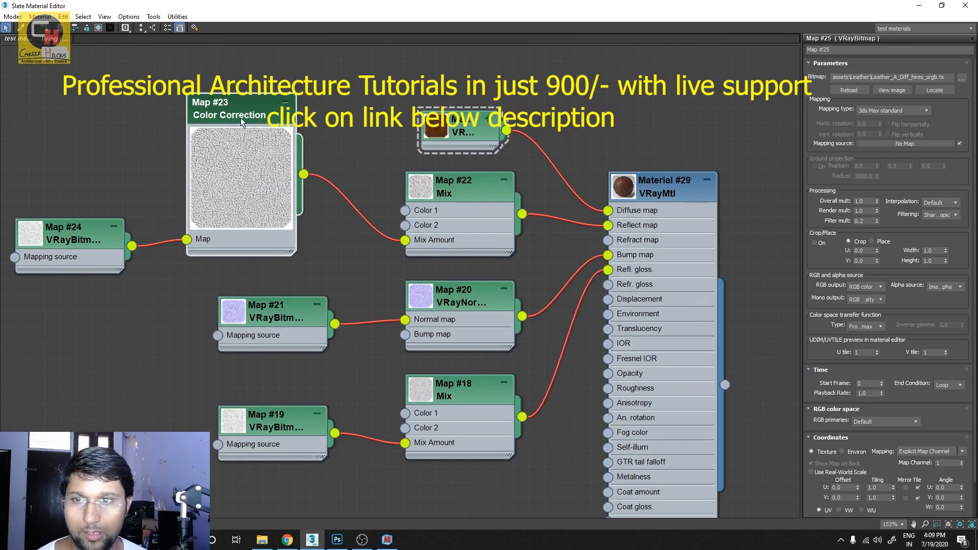
middle_drag(272, 314, 274, 228)
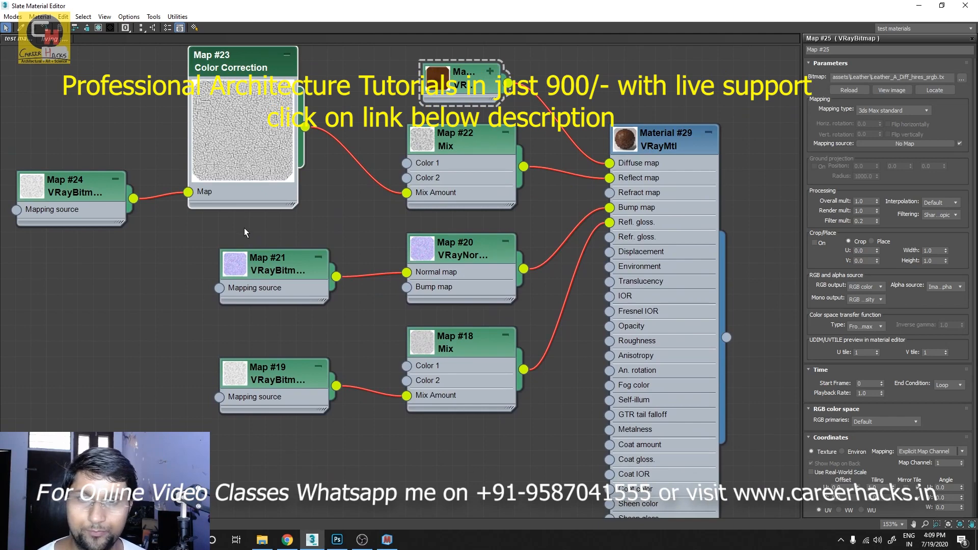
scroll(331, 201, down, 3)
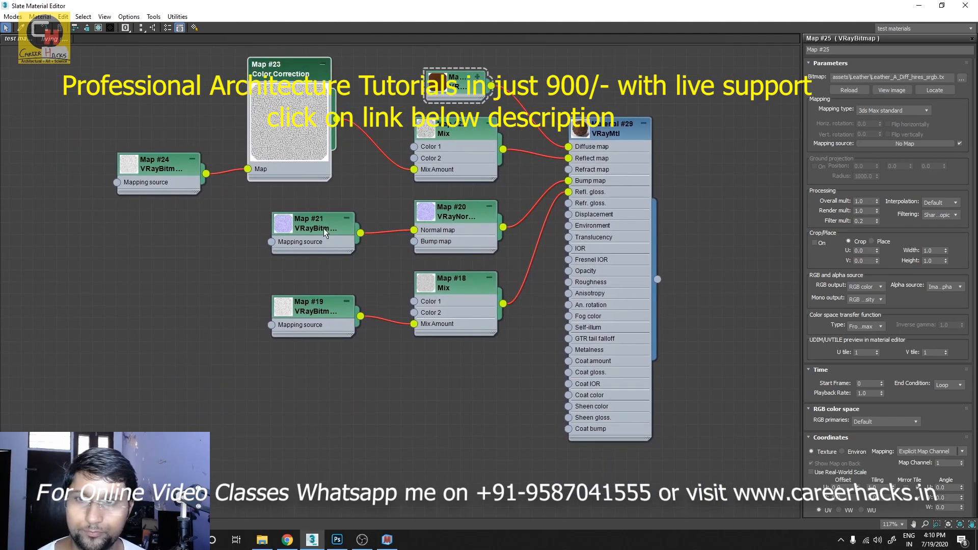
drag(160, 168, 148, 144)
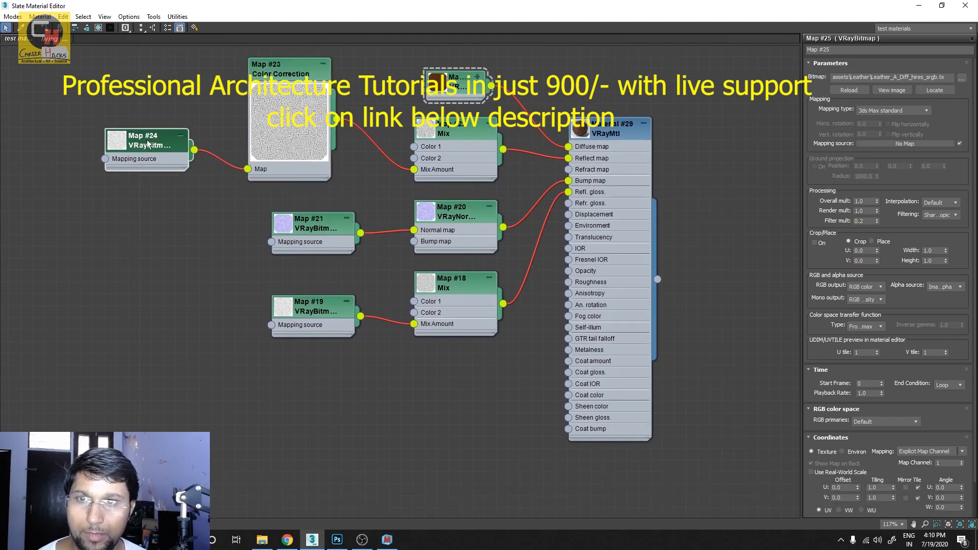
- Open the Map #23 Color Correction parameters and enlarge the Map #24 preview to compare the original and corrected textures up close
double_click(293, 71)
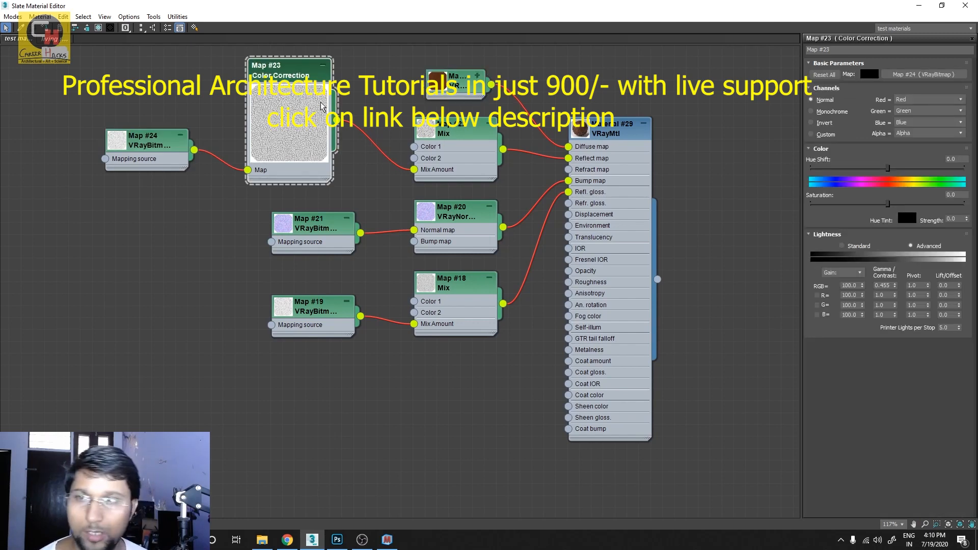
double_click(126, 147)
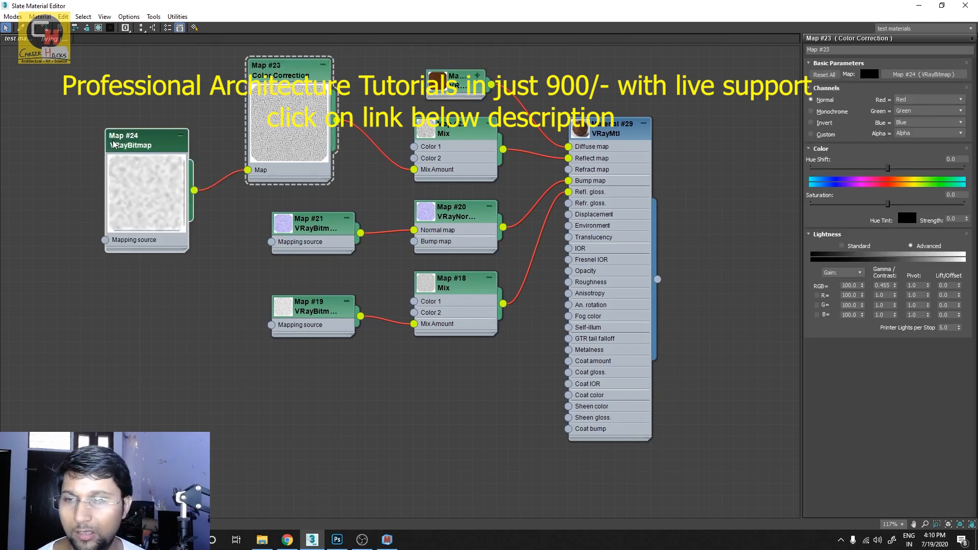
double_click(141, 216)
double_click(122, 142)
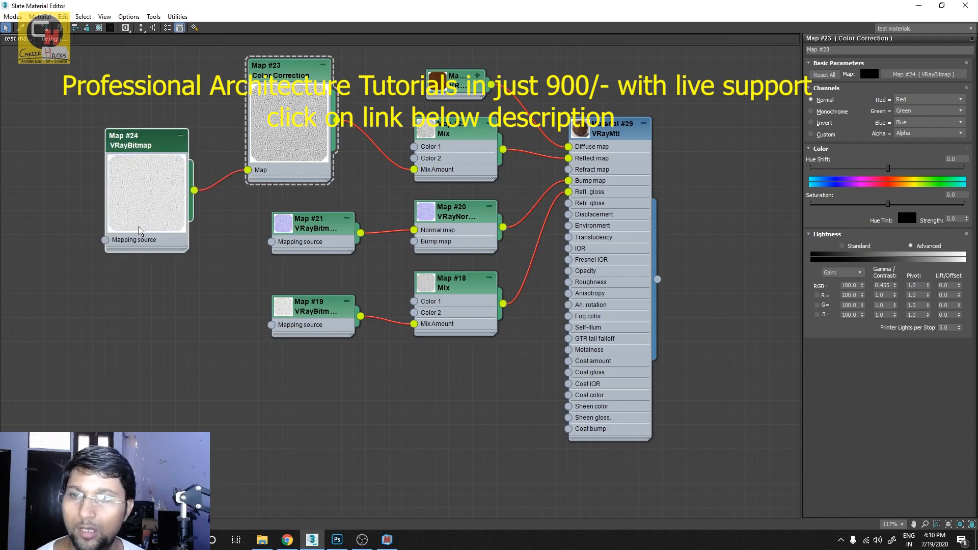
scroll(140, 229, up, 2)
scroll(211, 164, down, 1)
middle_drag(153, 203, 295, 296)
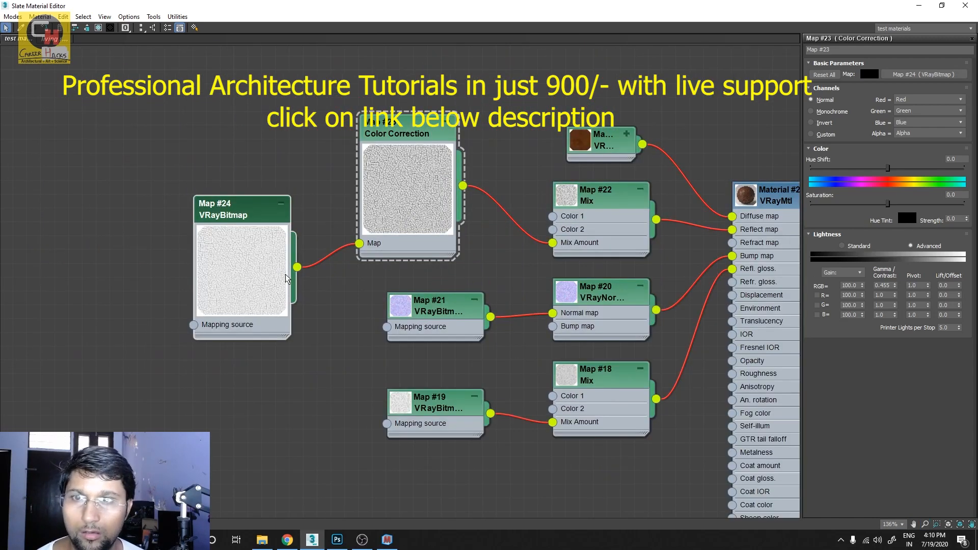
scroll(244, 270, up, 2)
middle_drag(176, 278, 342, 288)
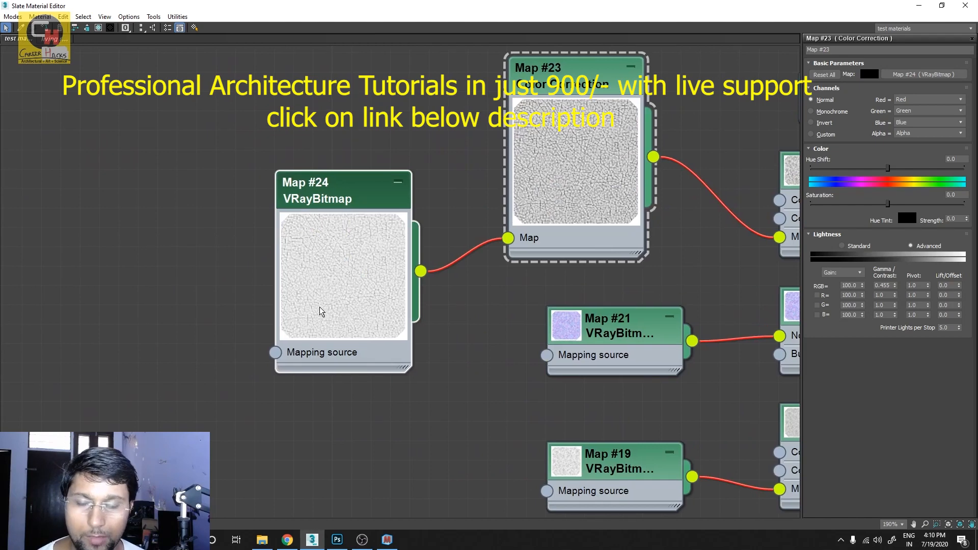
scroll(336, 293, up, 1)
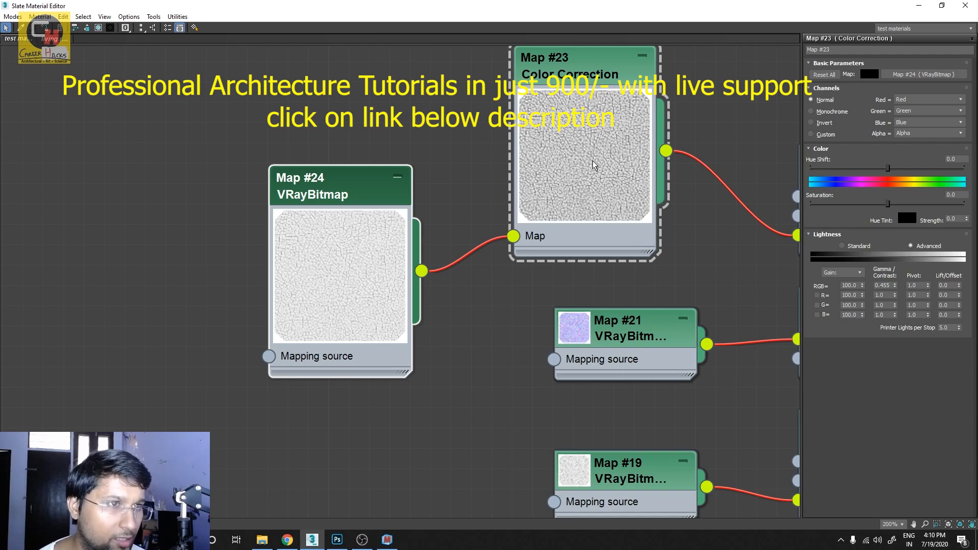
- Duplicate the Map #24 bitmap node and place the unconnected copy below the leather material's node tree
scroll(530, 323, down, 5)
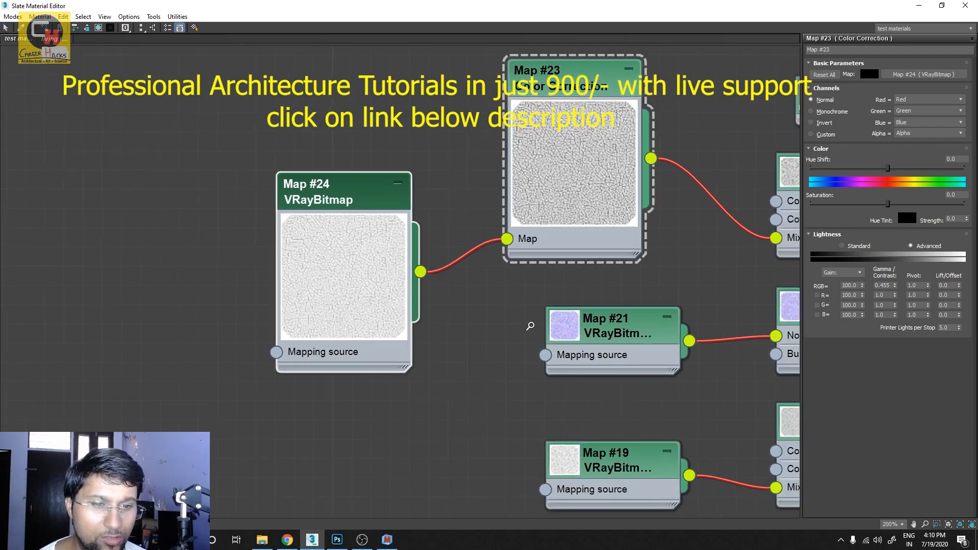
scroll(430, 286, down, 3)
middle_drag(587, 426, 430, 314)
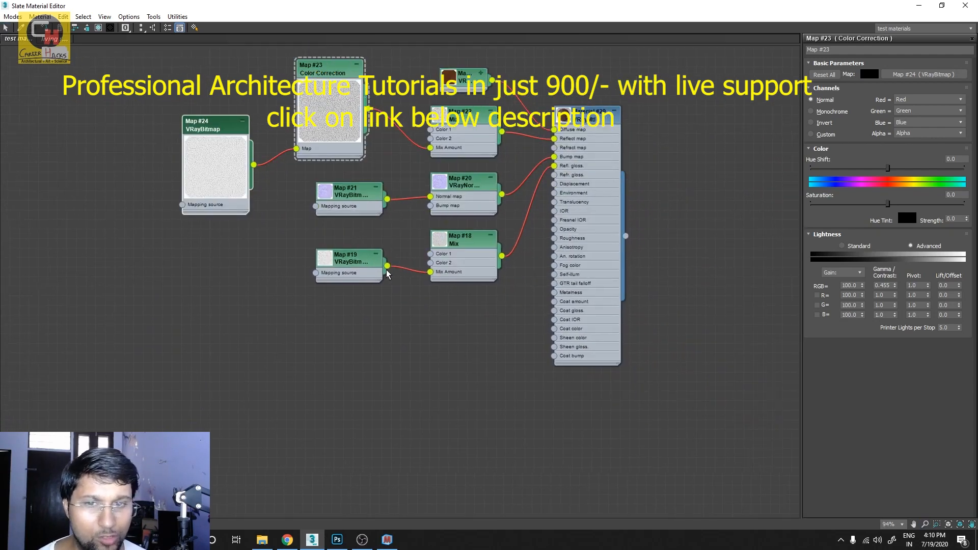
mouse_move(215, 123)
shift+mouse_down()
mouse_move(394, 399)
mouse_move(404, 390)
shift+mouse_up()
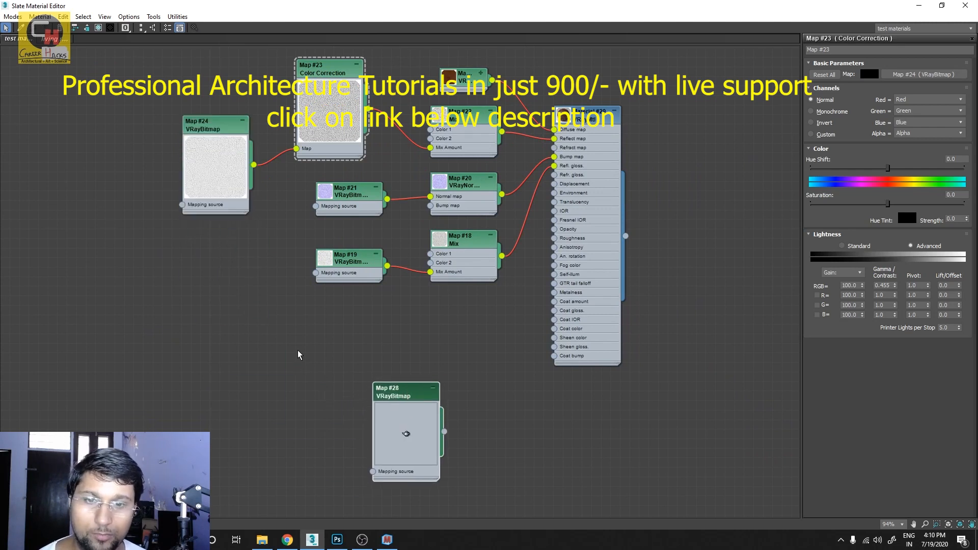
- Reduce the enlarged previews of the Map #24, Map #23 and duplicated bitmap nodes to small thumbnails
double_click(213, 156)
double_click(330, 129)
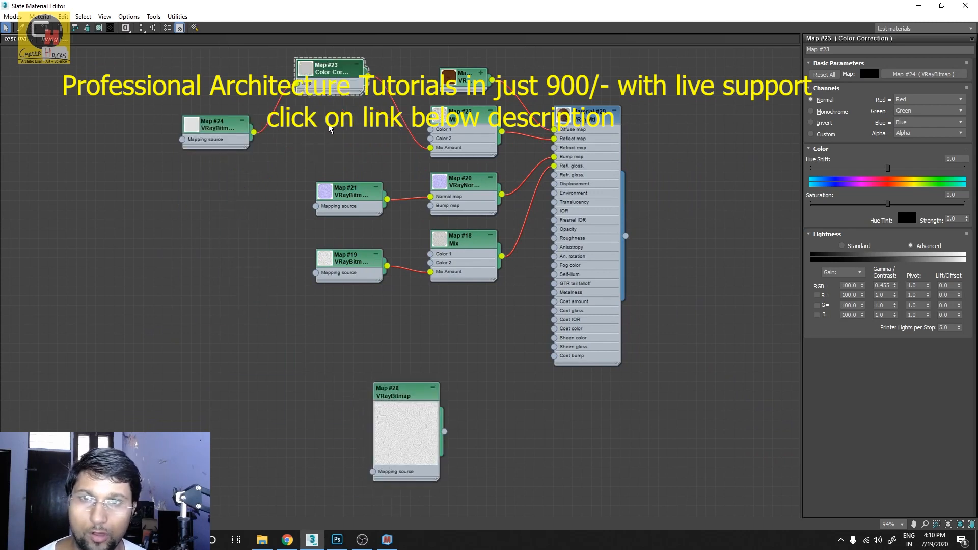
middle_drag(455, 289, 374, 278)
double_click(316, 429)
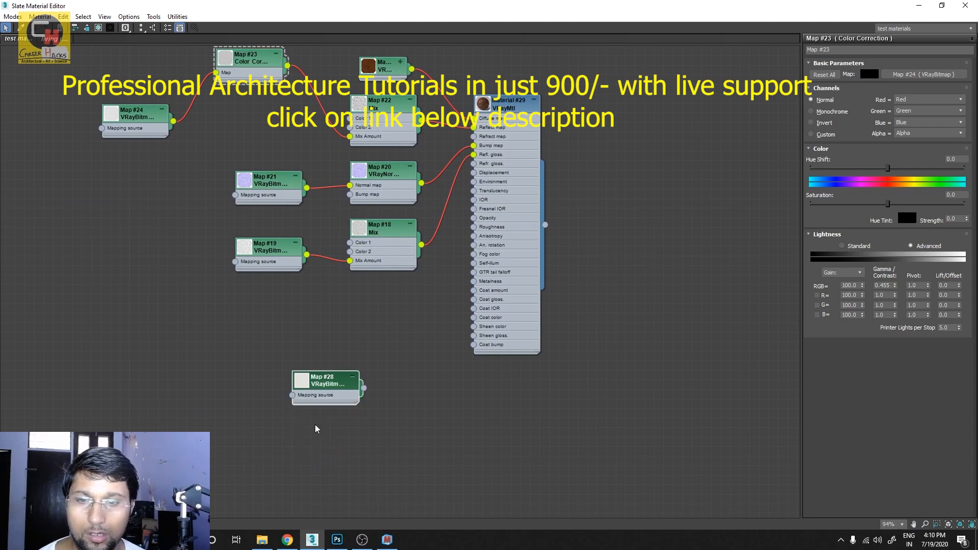
- Move the Map #18 to Map #21 nodes farther from the VRayMtl node and place Map #24 beside Map #23
drag(241, 152, 276, 202)
drag(138, 115, 324, 253)
drag(283, 200, 255, 190)
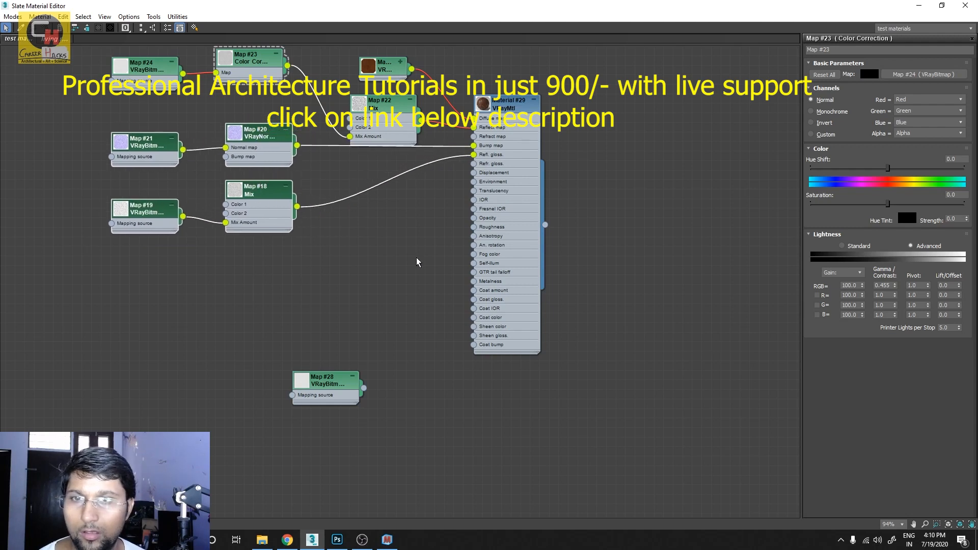
- Move the Map #28 bitmap node closer to the leather node tree and set its color space transfer function to From 3ds Max
click(417, 264)
drag(337, 381, 362, 266)
scroll(428, 286, up, 3)
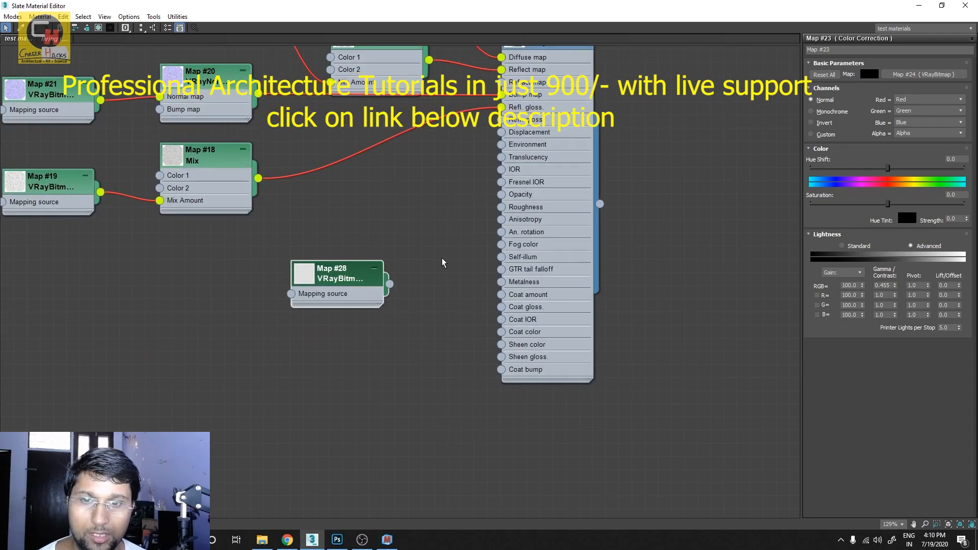
middle_drag(363, 295, 338, 347)
double_click(318, 329)
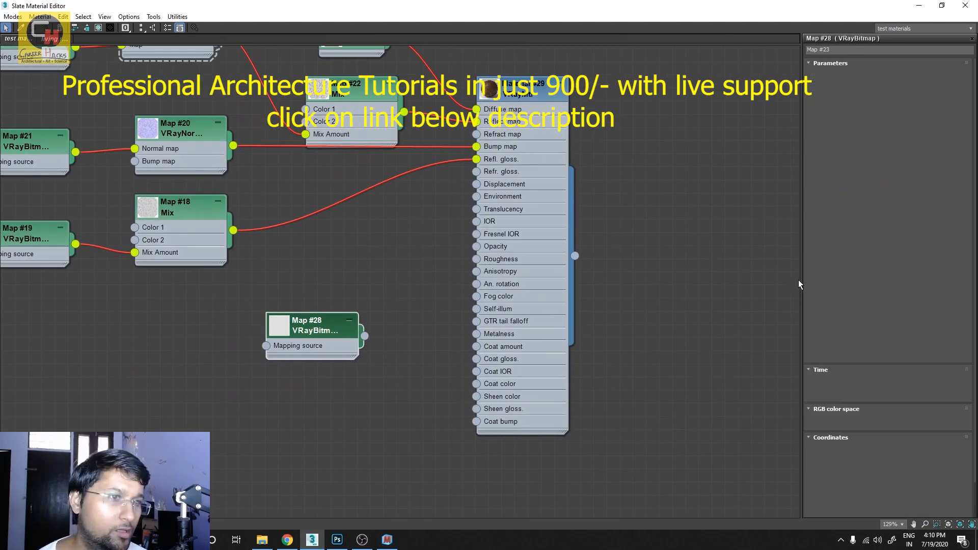
scroll(823, 273, down, 1)
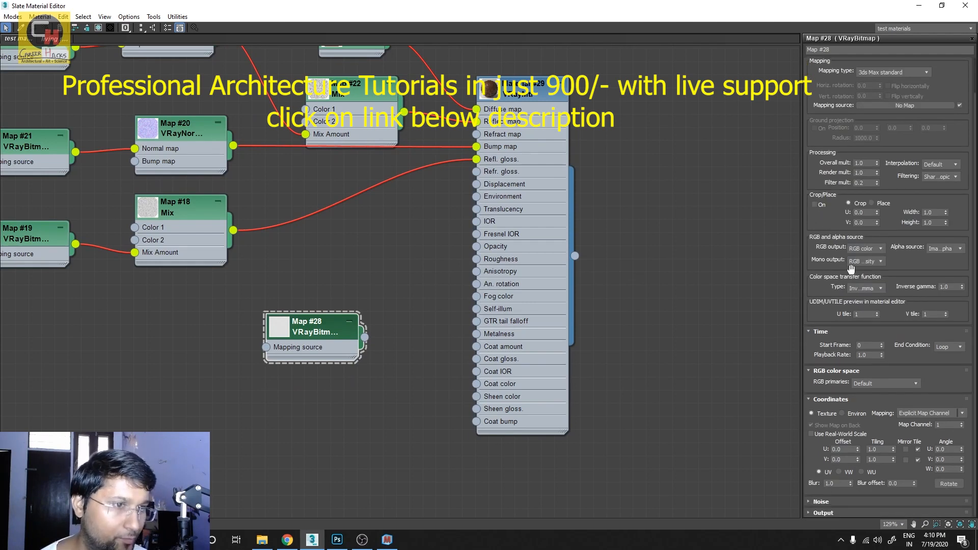
click(876, 289)
click(874, 318)
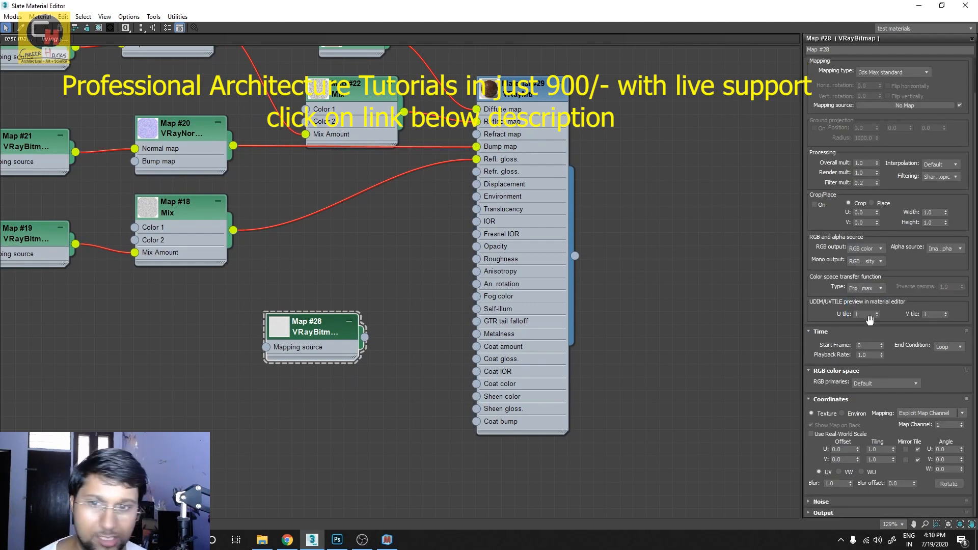
- Enlarge the Map #28 preview and place the node between the Map #18 Mix and the VRayMtl node, keeping the From 3ds Max transfer function
double_click(279, 329)
drag(313, 322, 325, 243)
scroll(448, 235, up, 3)
middle_drag(378, 318, 329, 310)
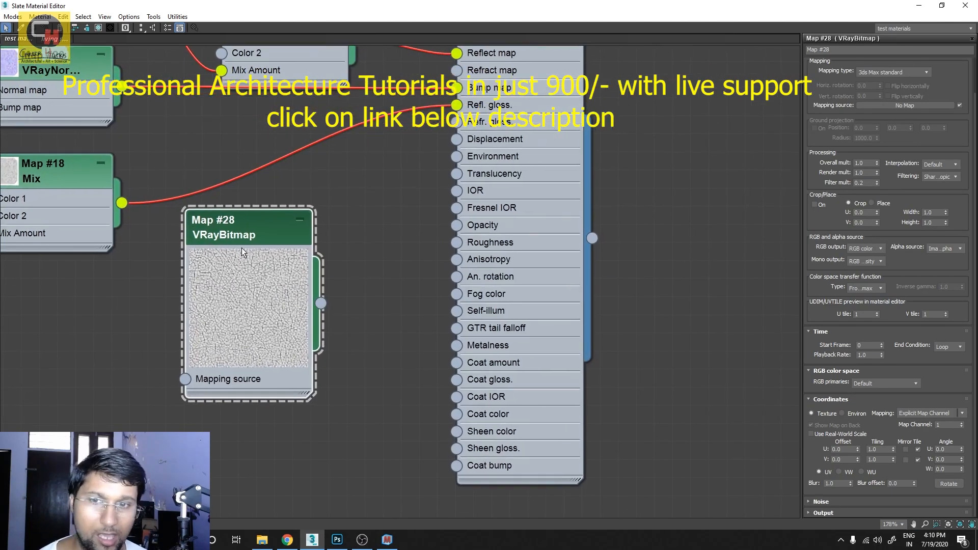
drag(253, 227, 290, 245)
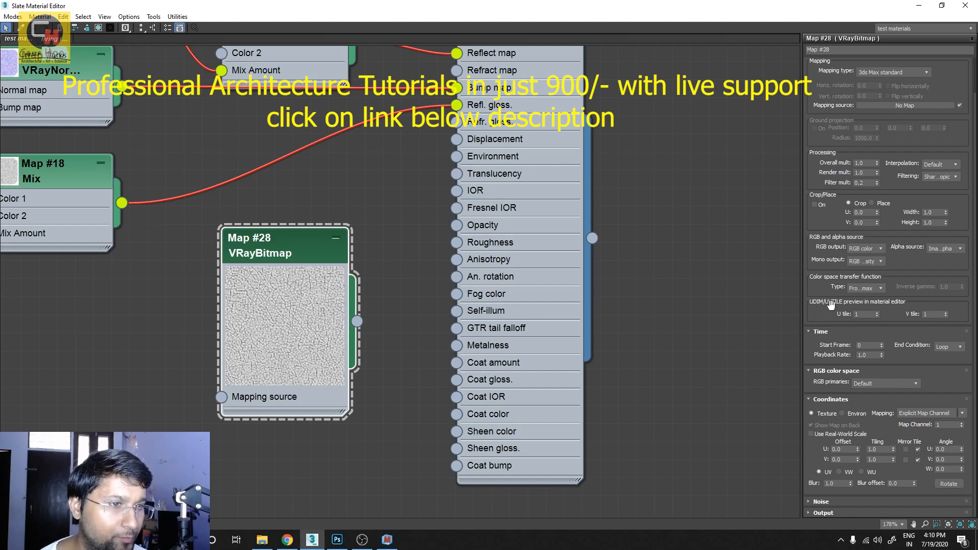
click(870, 288)
click(871, 293)
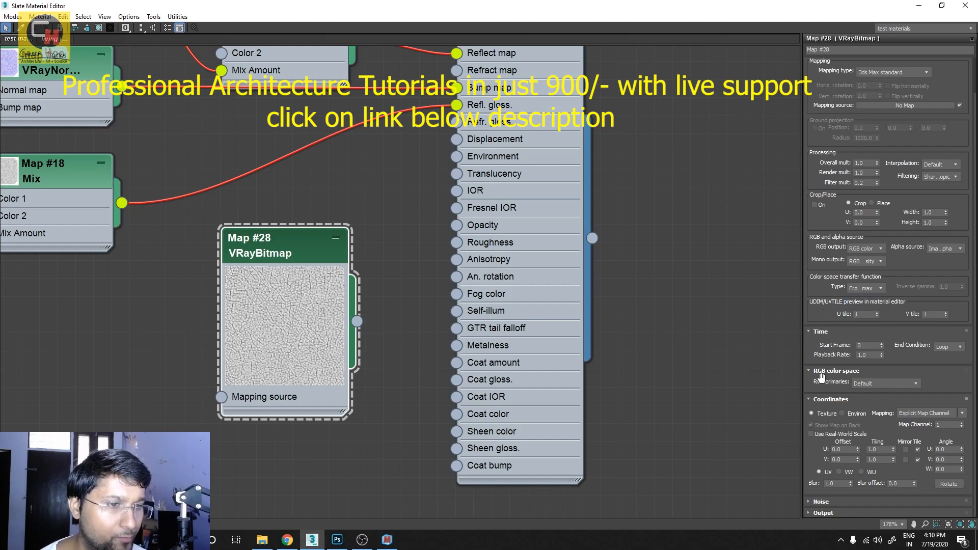
- Enable Map #28's output color map, make the curve's upper end point a Bezier point, and pull its handle down to darken the midtones
scroll(825, 407, down, 5)
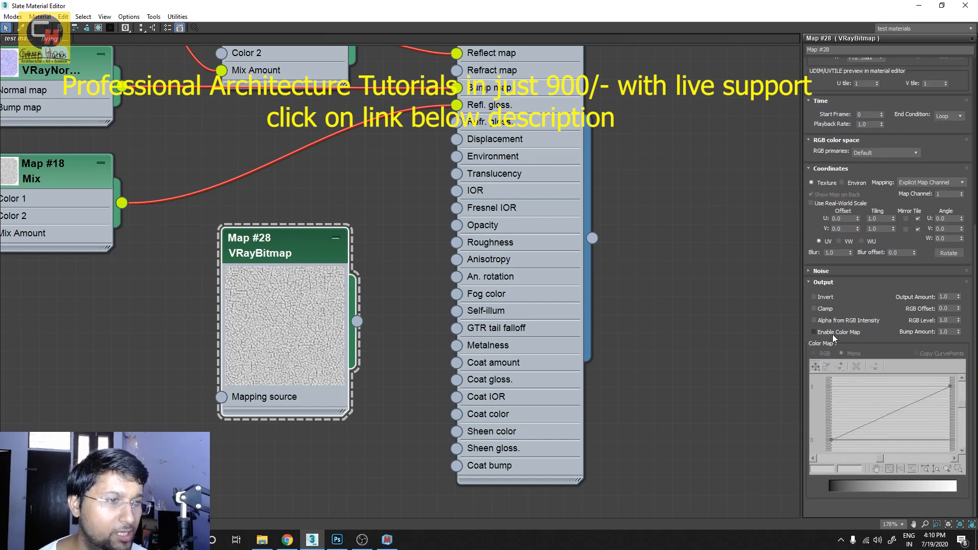
click(837, 334)
double_click(721, 8)
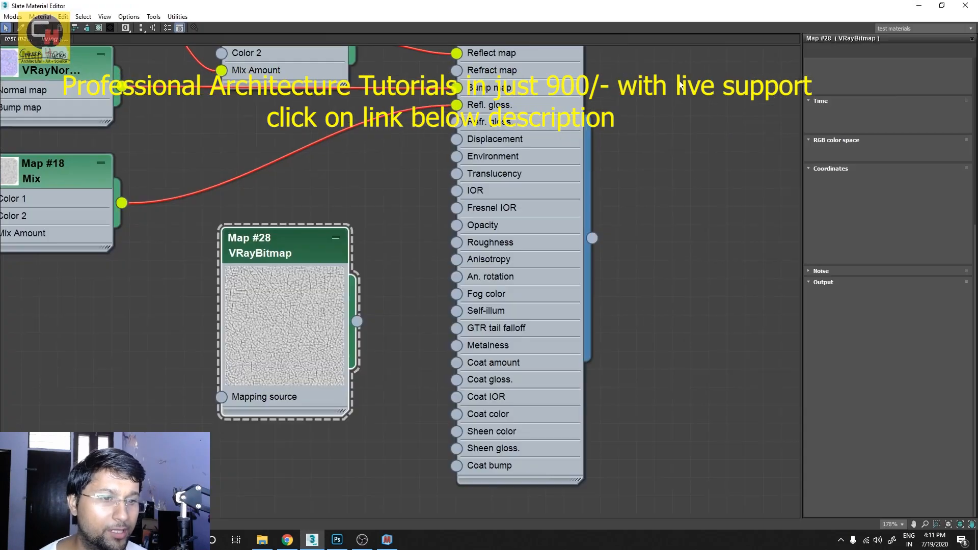
click(875, 8)
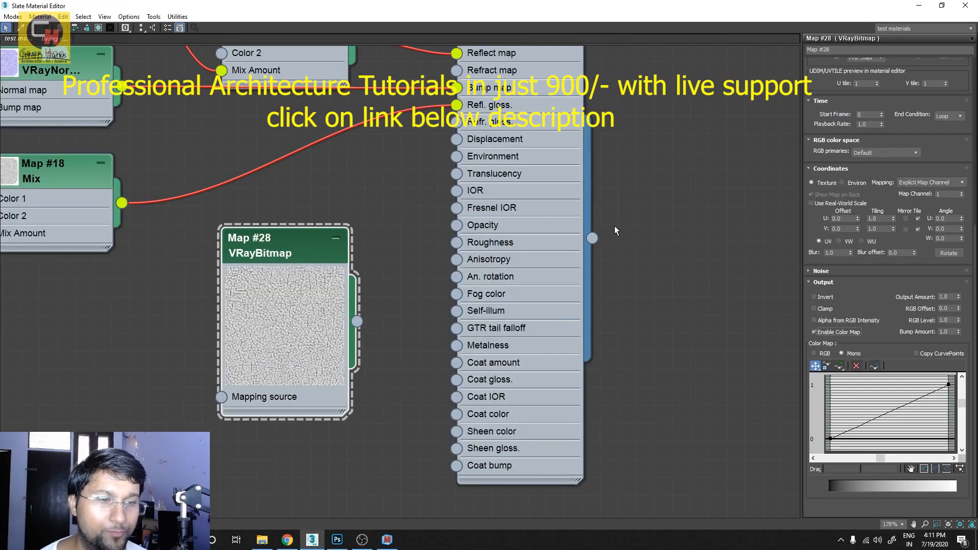
right_click(949, 386)
click(949, 415)
drag(920, 402, 926, 414)
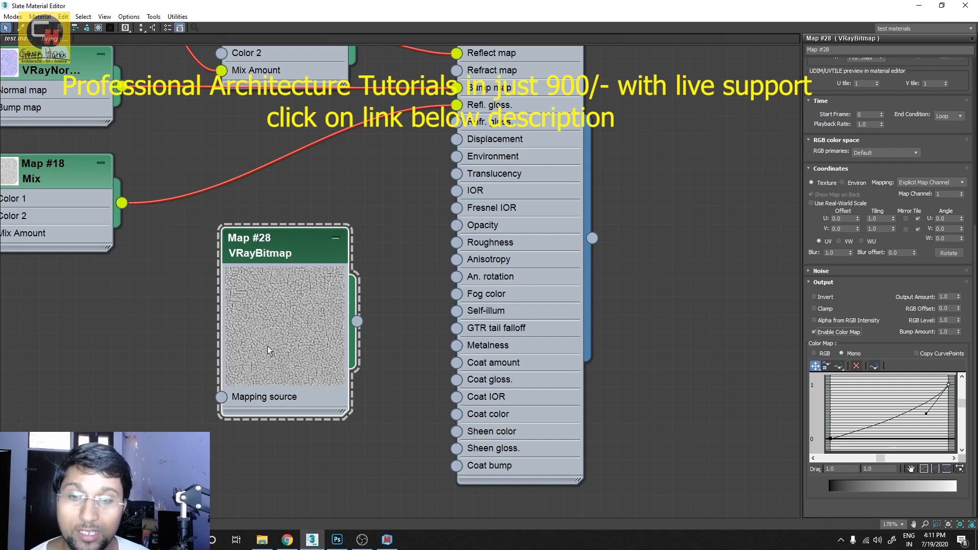
scroll(286, 331, up, 2)
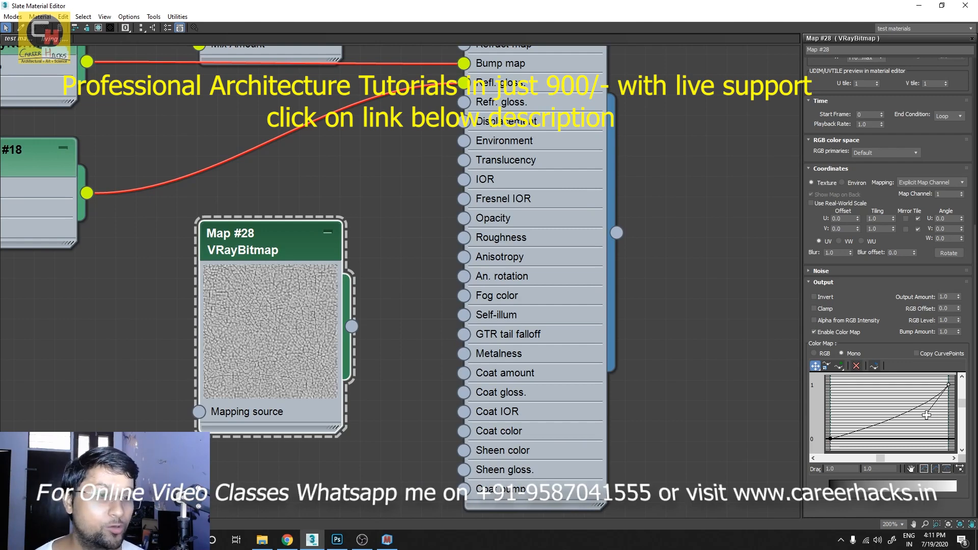
drag(926, 416, 926, 430)
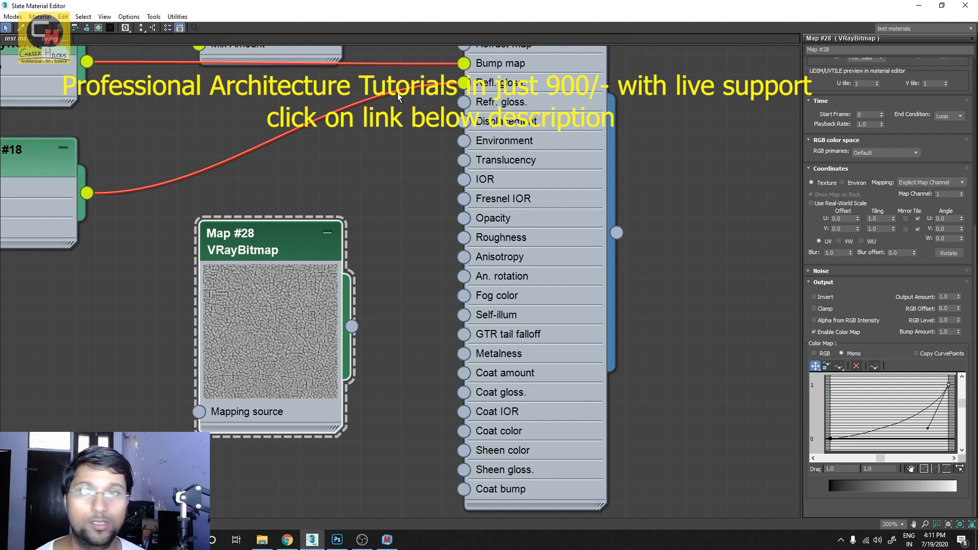
- Connect Map #28 to the VRayMtl Displacement input and shrink the material editor window so the render in the frame buffer is uncovered
drag(352, 327, 465, 122)
ctrl+alt+middle_drag(381, 305, 363, 421)
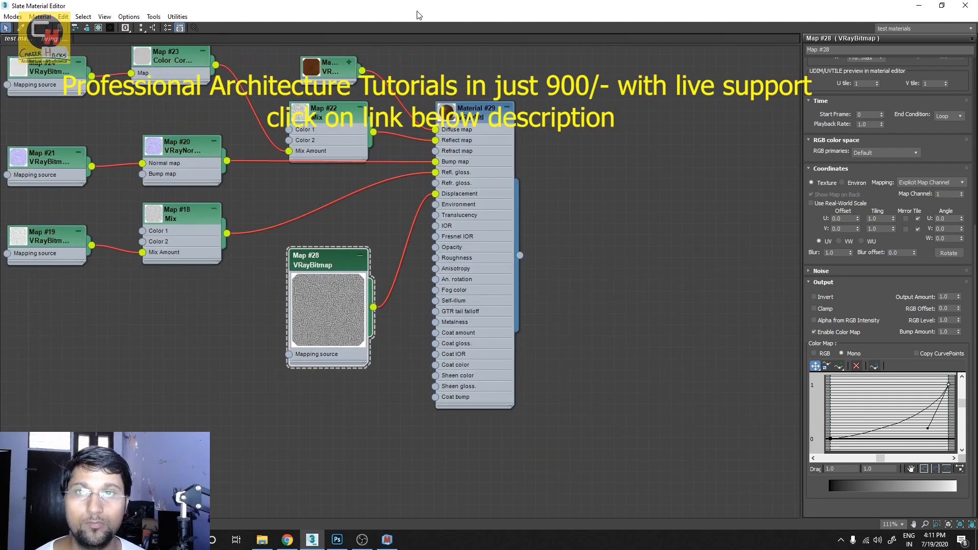
double_click(417, 10)
drag(586, 8, 214, 46)
middle_drag(277, 272, 264, 276)
scroll(237, 358, down, 5)
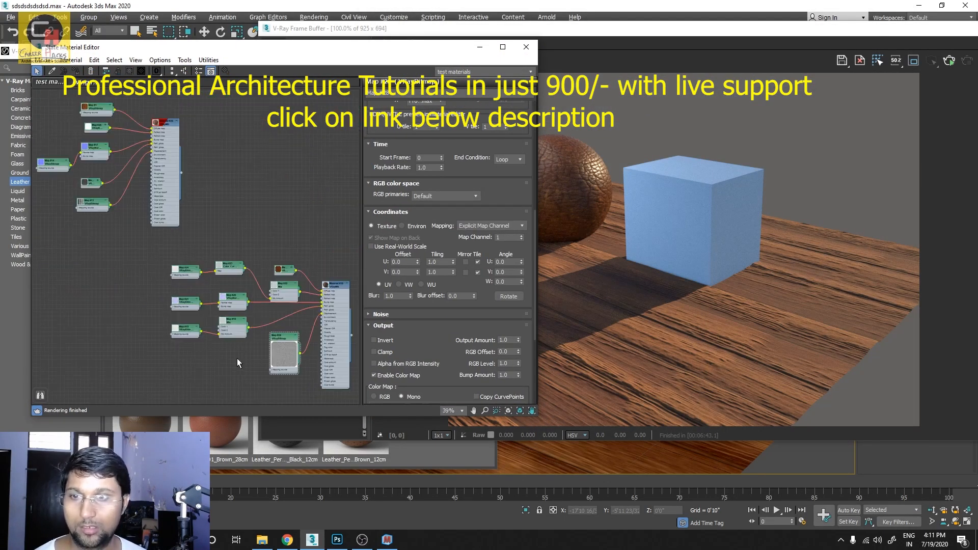
middle_drag(281, 323, 270, 250)
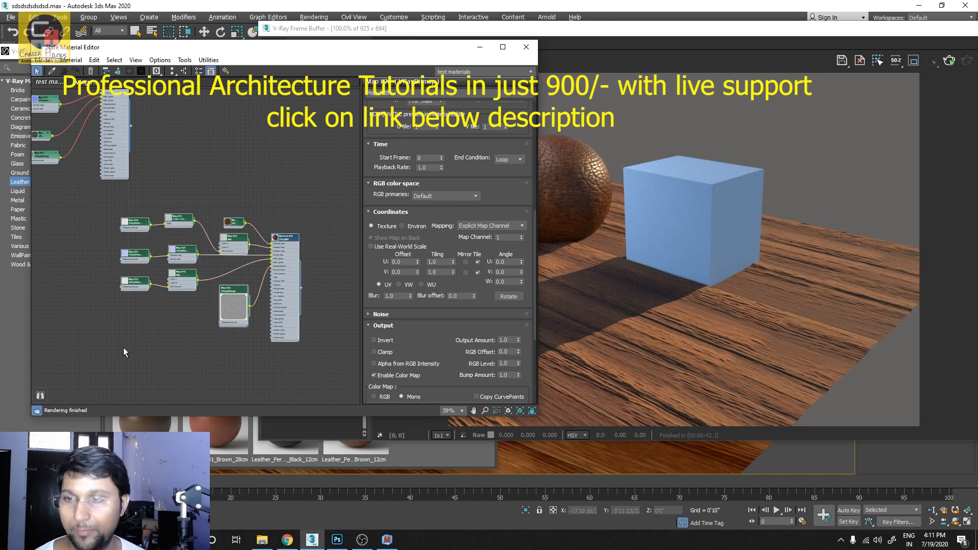
scroll(282, 273, up, 4)
middle_drag(299, 258, 306, 251)
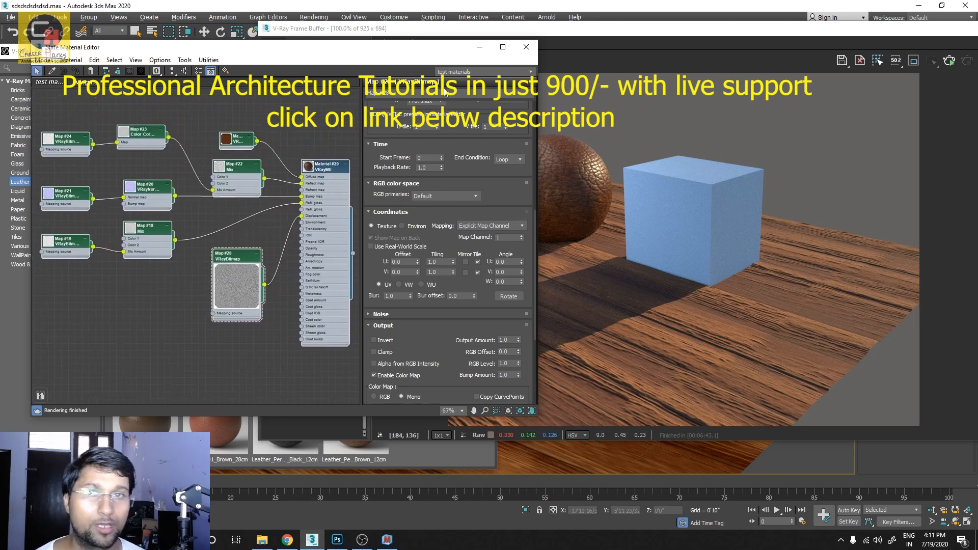
drag(392, 55, 377, 56)
- Open the parameters of the Material #29 VRayMtl and start an interactive render to check the displacement on the leather sphere
double_click(286, 205)
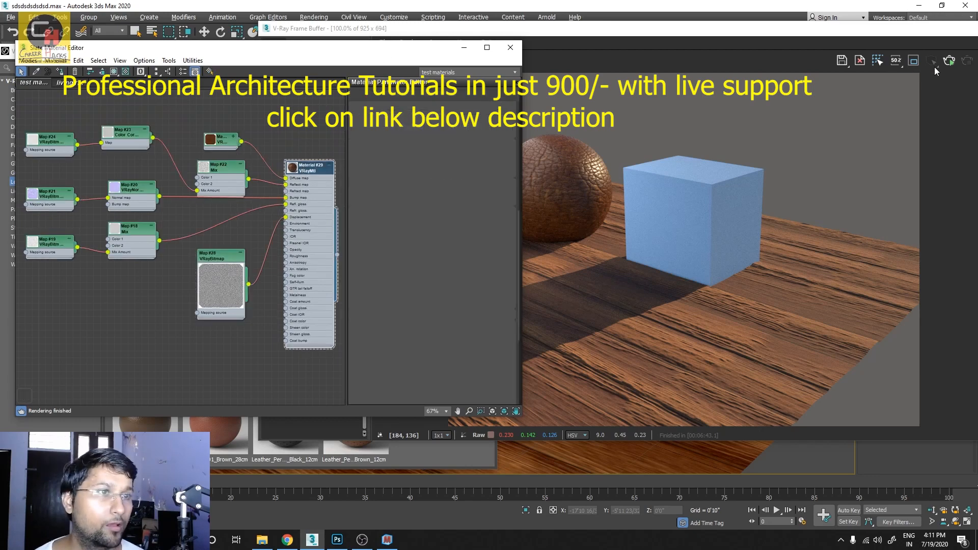
click(948, 60)
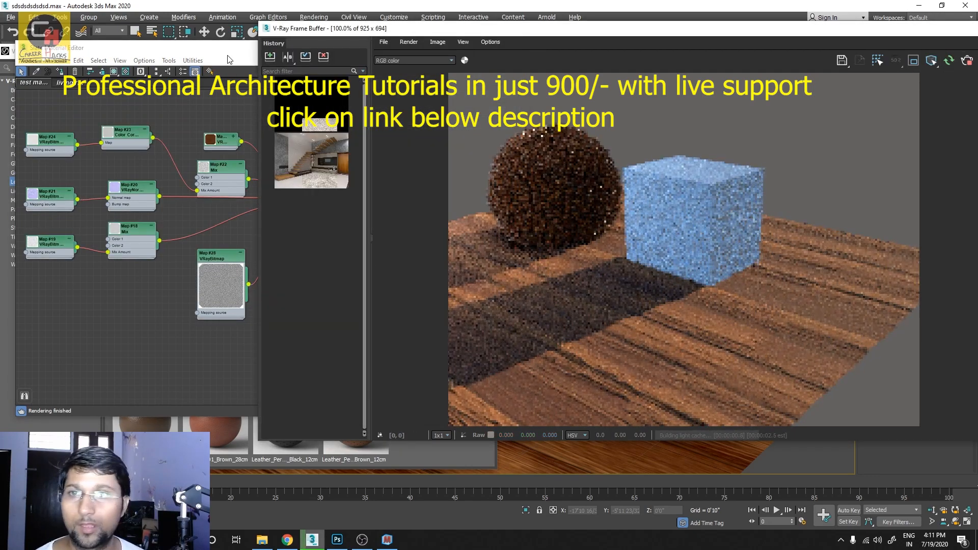
click(228, 50)
click(577, 172)
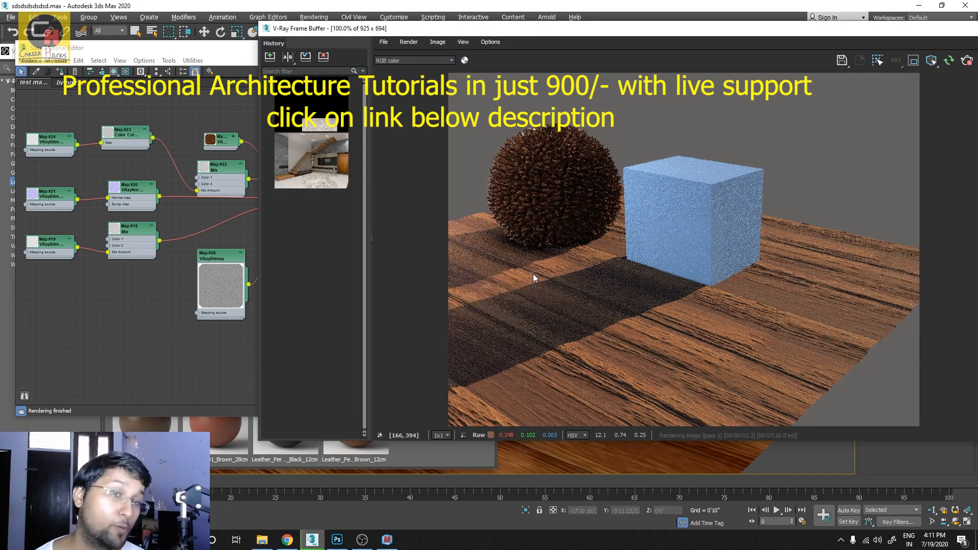
- Bring the material editor clear of the rendered sphere and set the leather material's Displace amount to 10
click(220, 49)
drag(221, 50, 139, 49)
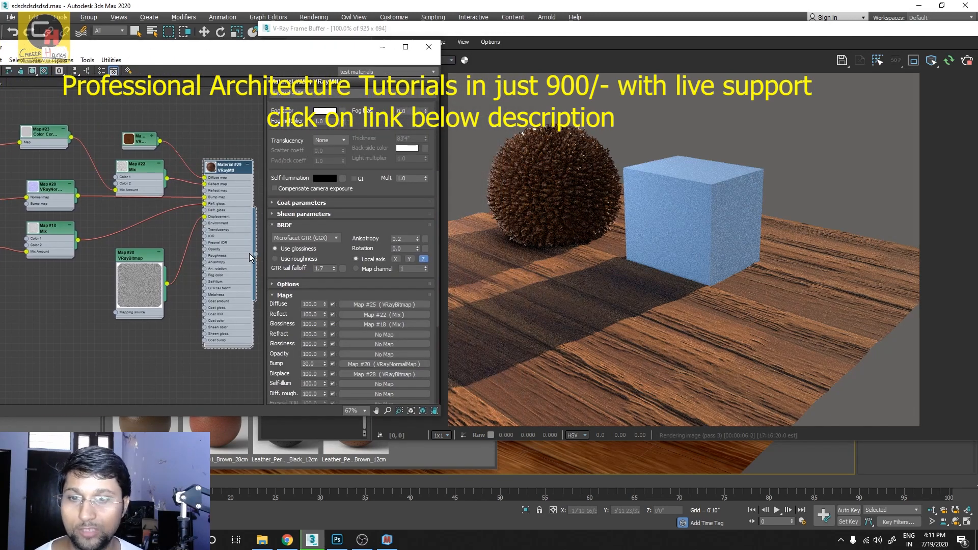
scroll(274, 376, down, 1)
double_click(311, 364)
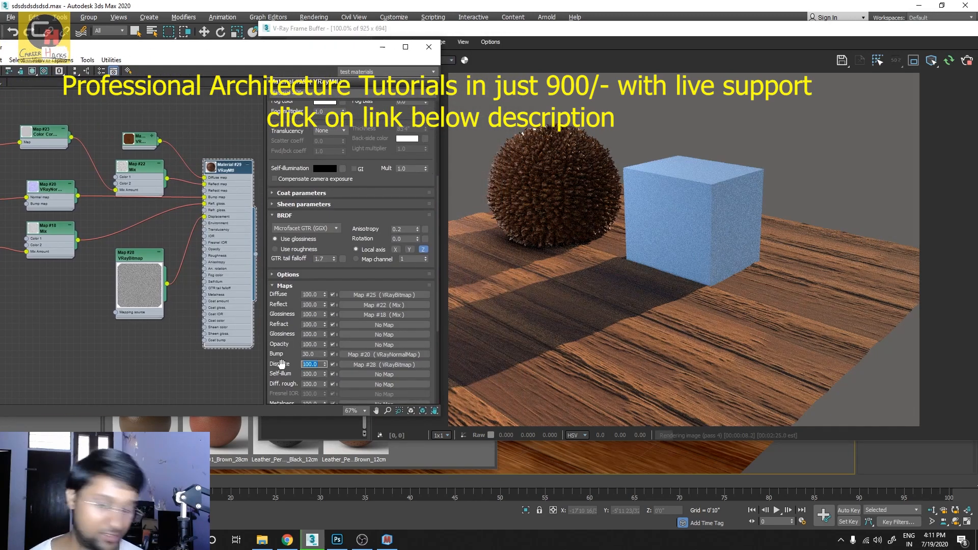
text(10)
key(Return)
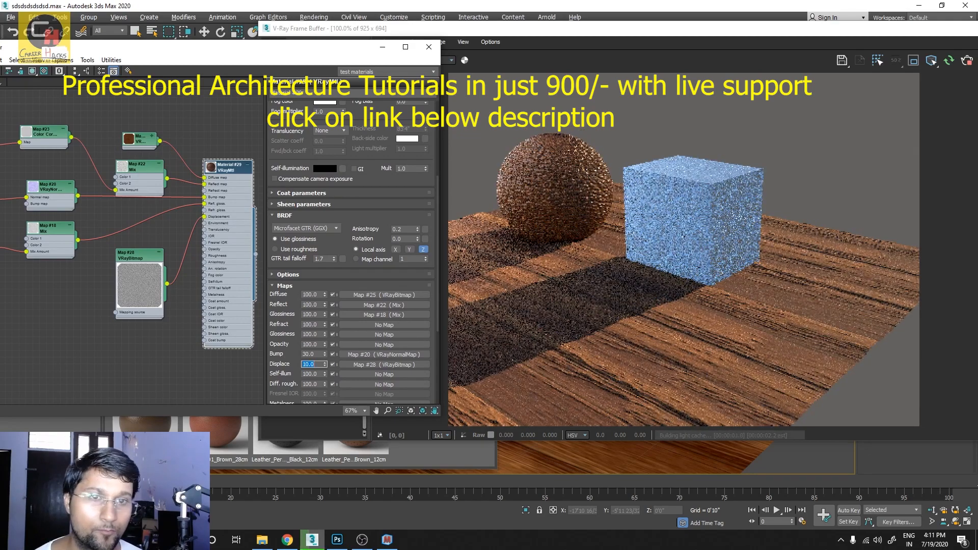